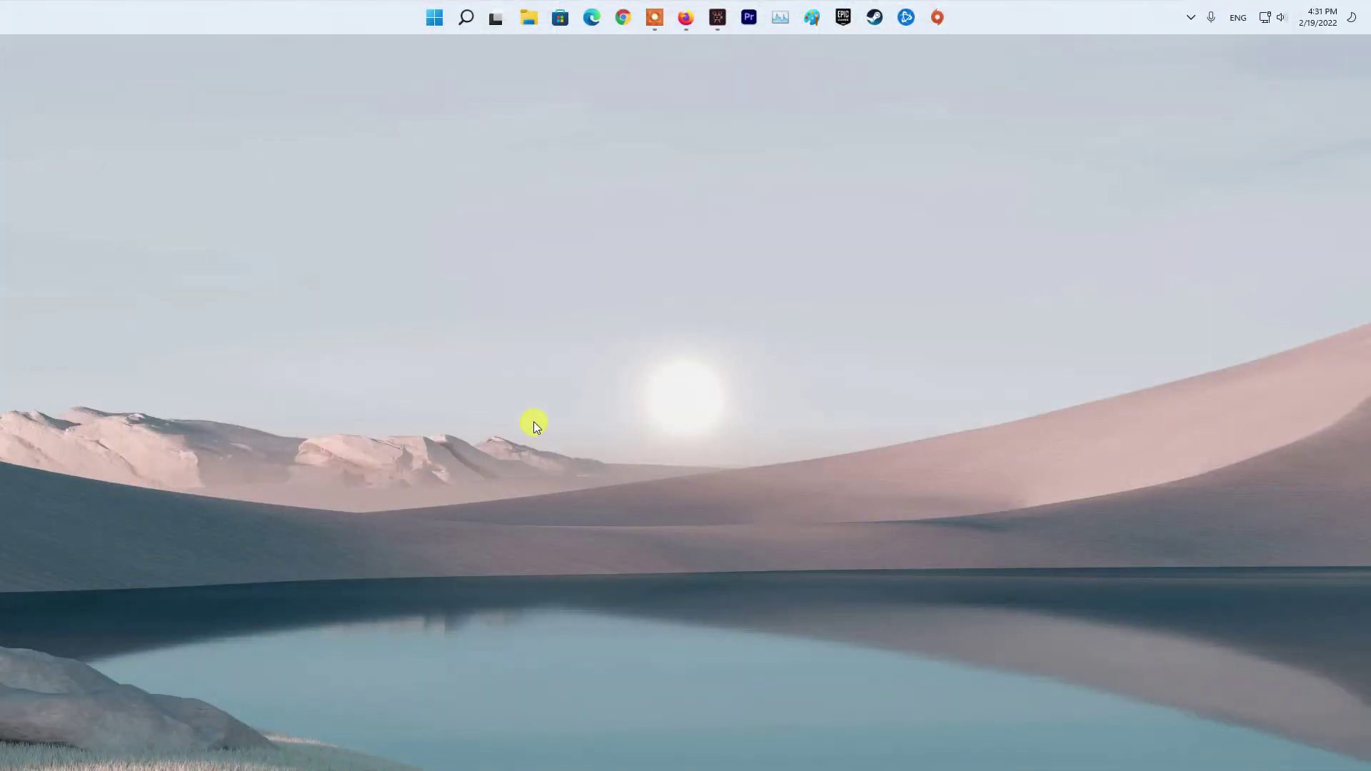
Run appwiz.cpl and uninstall update KB5010414 from the installed updates list
key("super+r")
left_click_drag(163, 46, 762, 184)
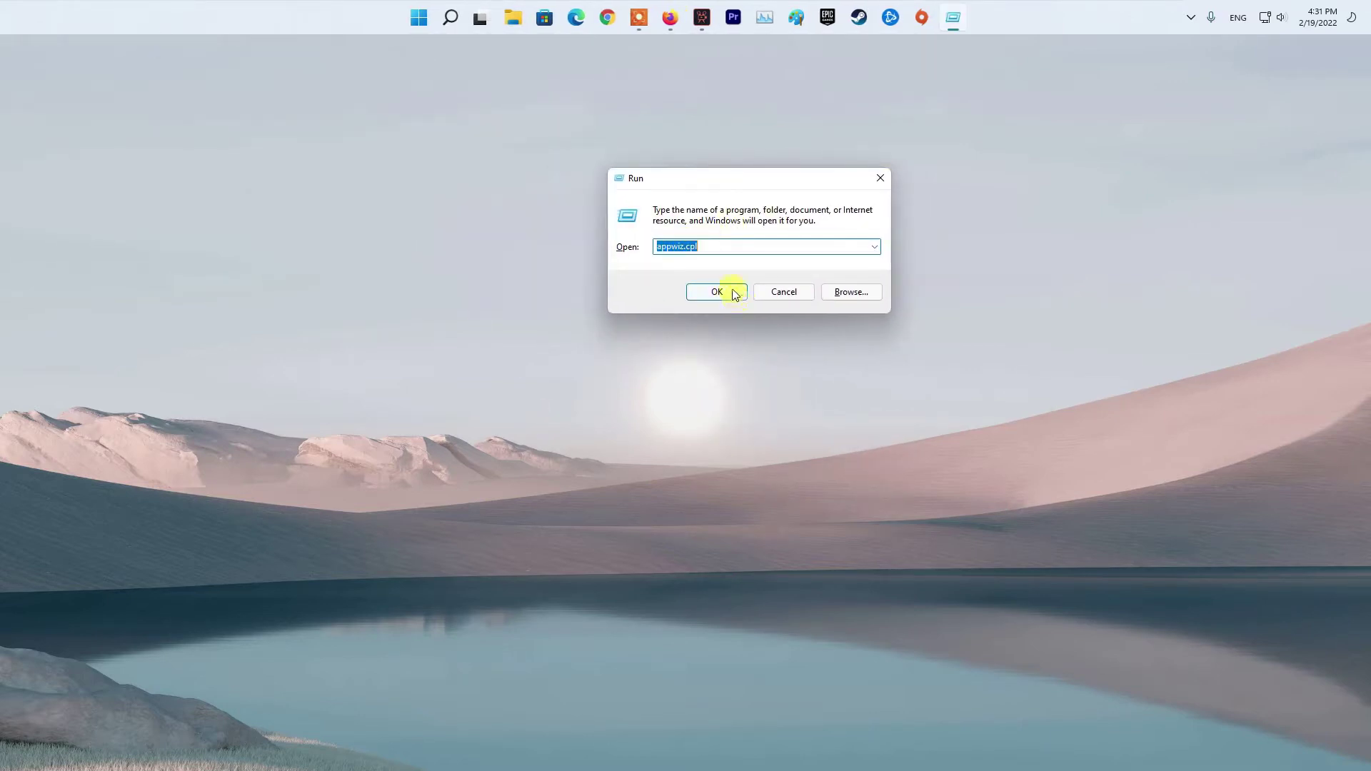
left_click(734, 293)
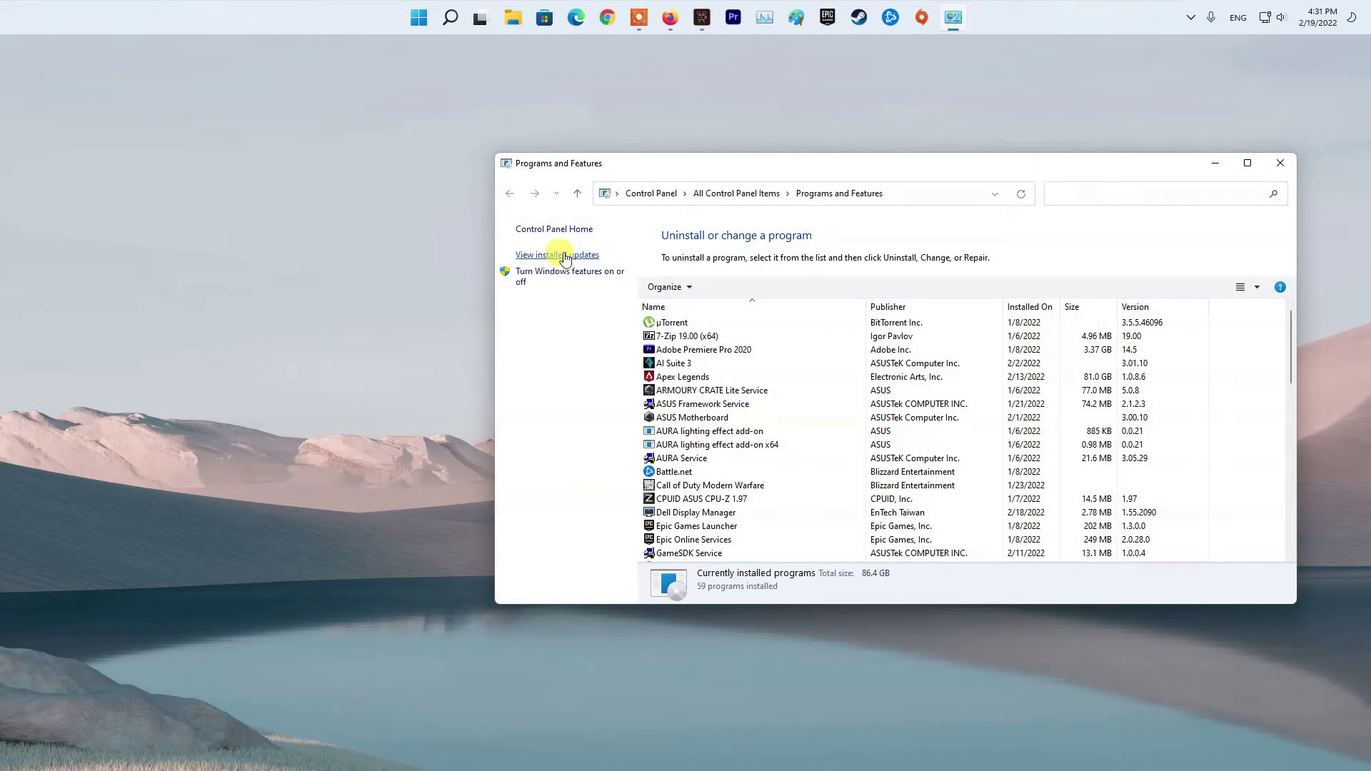
left_click(564, 256)
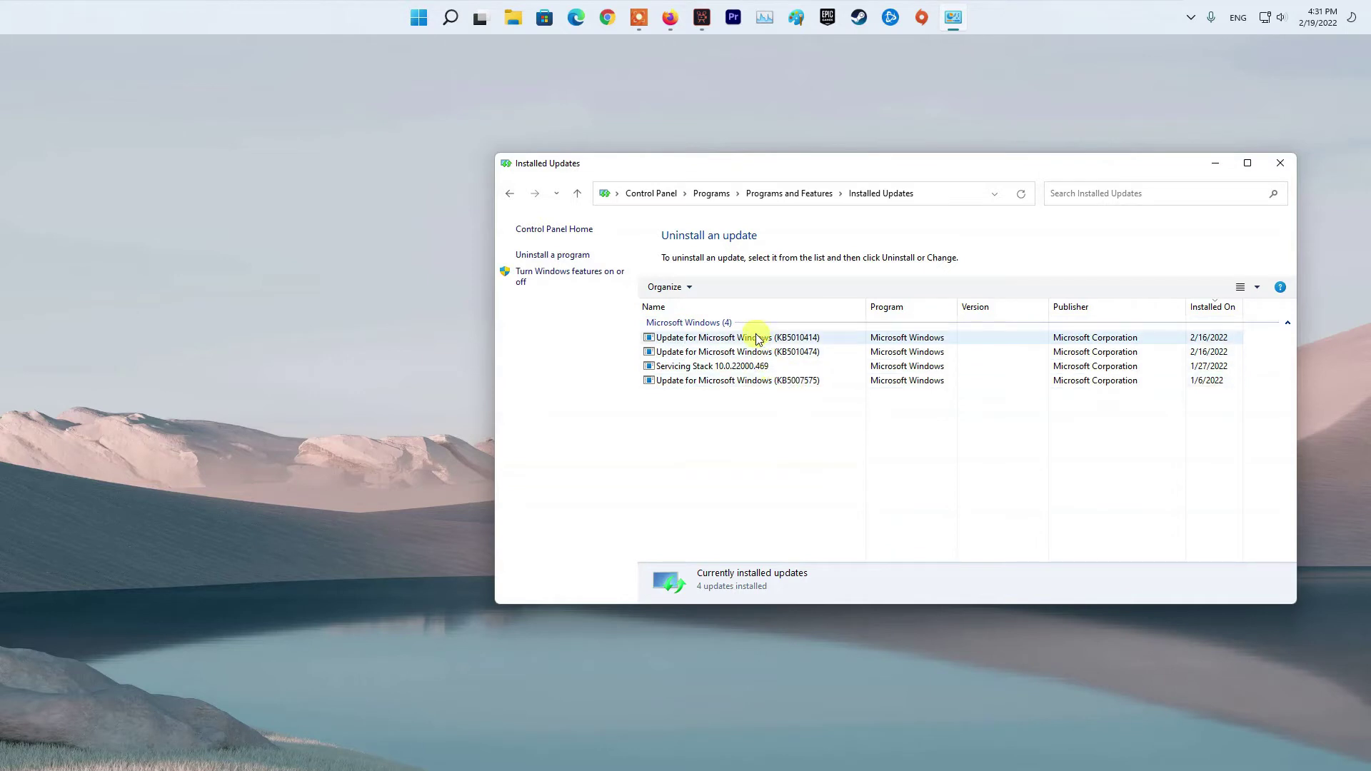
left_click(758, 338)
right_click(759, 338)
left_click(857, 349)
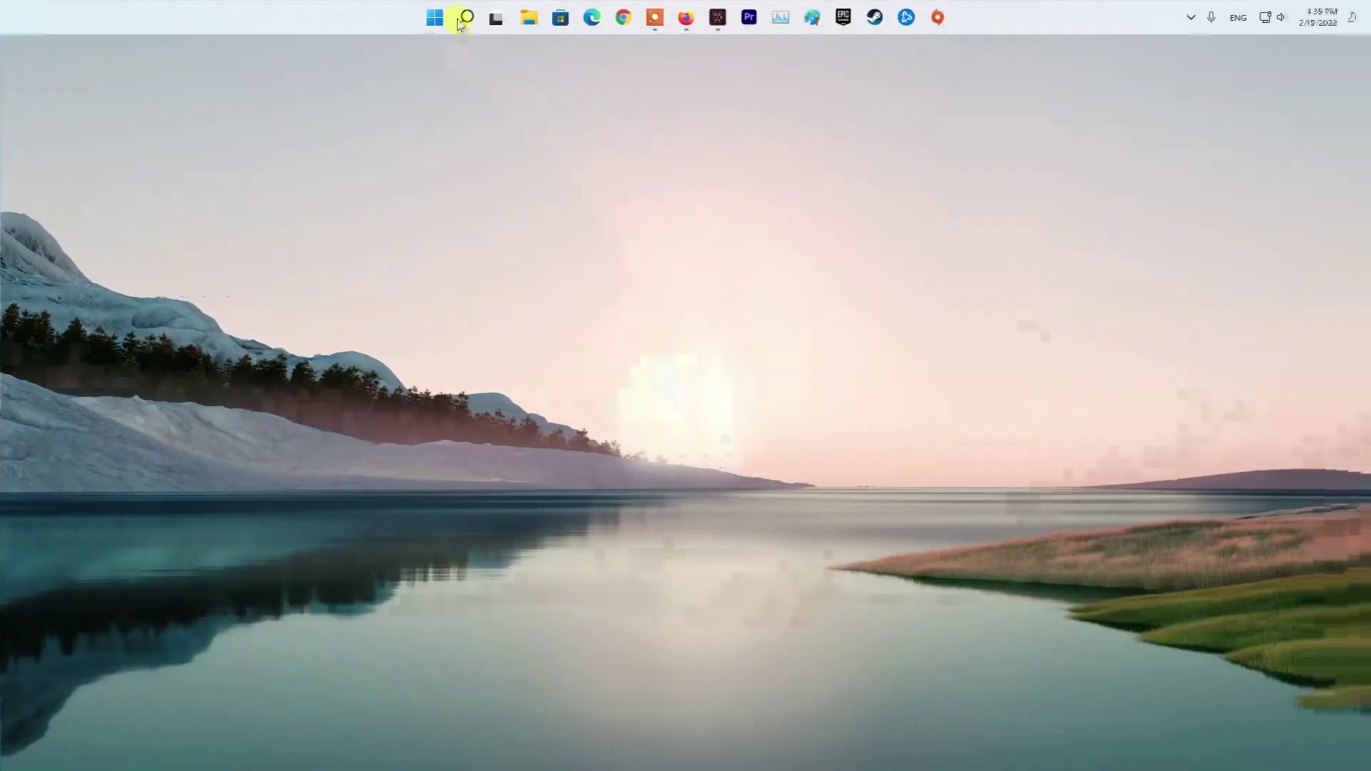
Open Control Panel from Start search, with items shown as large icons
left_click(437, 16)
type("control")
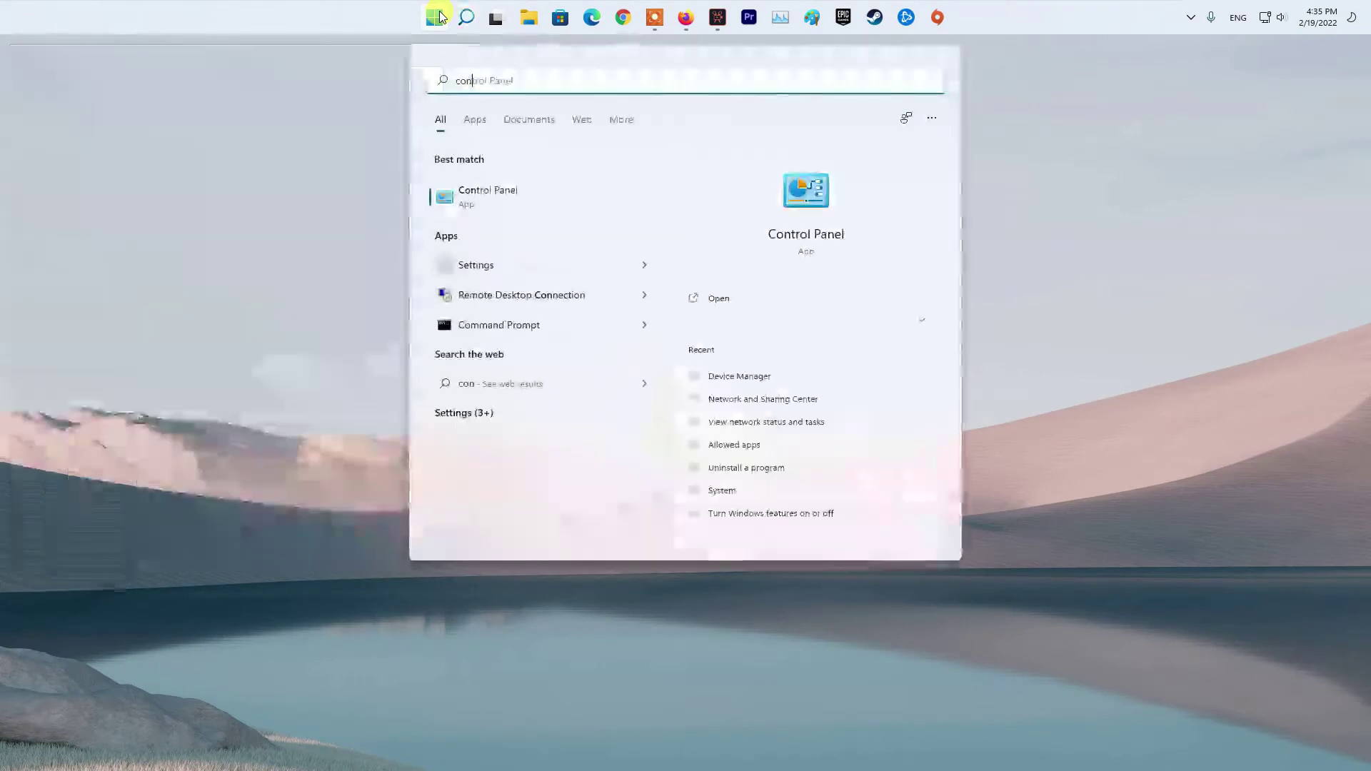
left_click(526, 197)
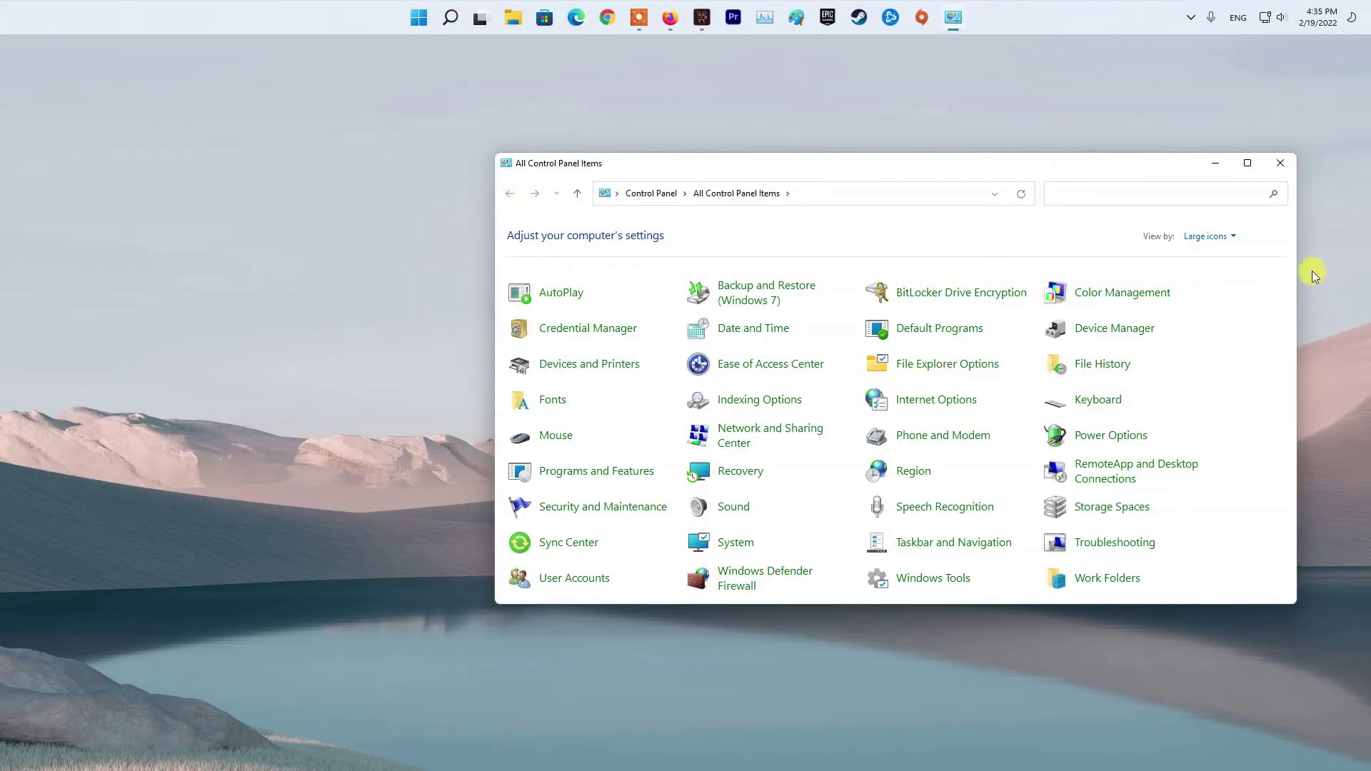
left_click(1235, 241)
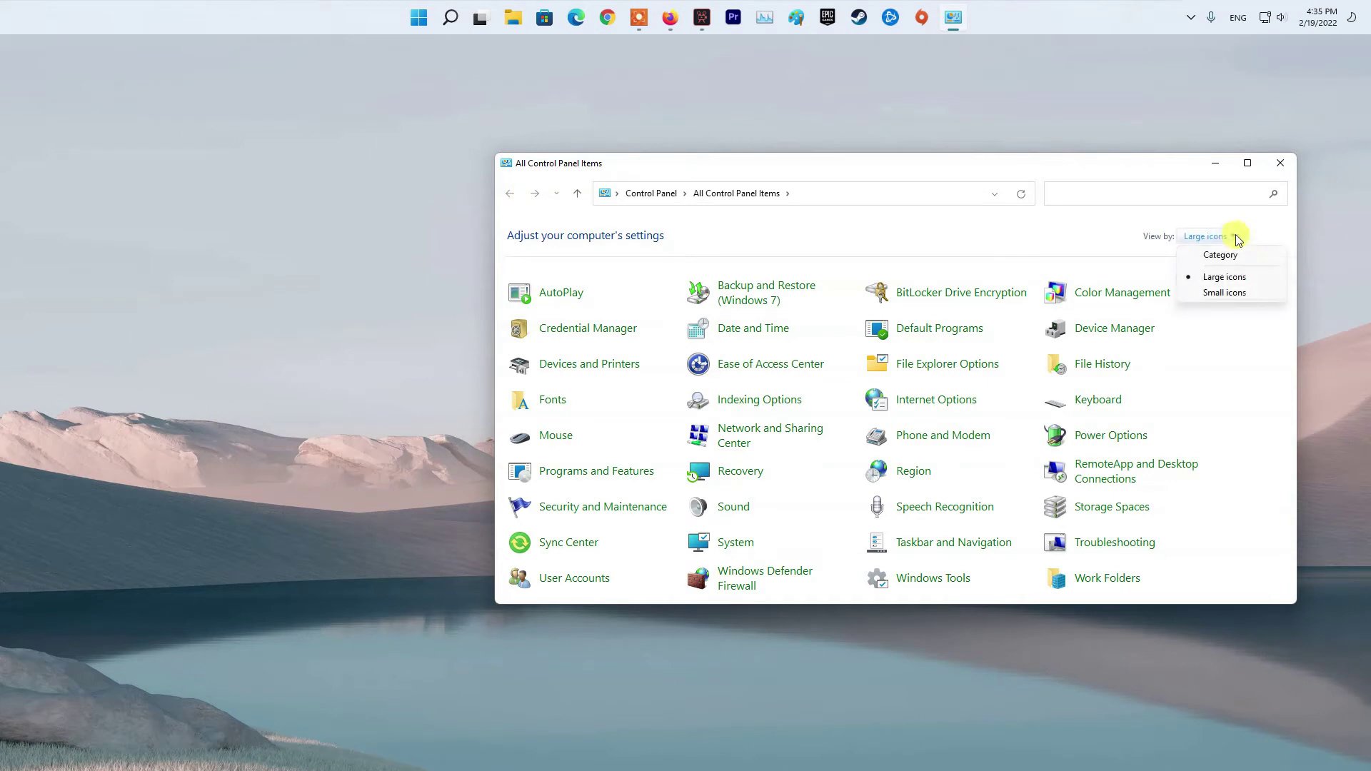
left_click(1214, 278)
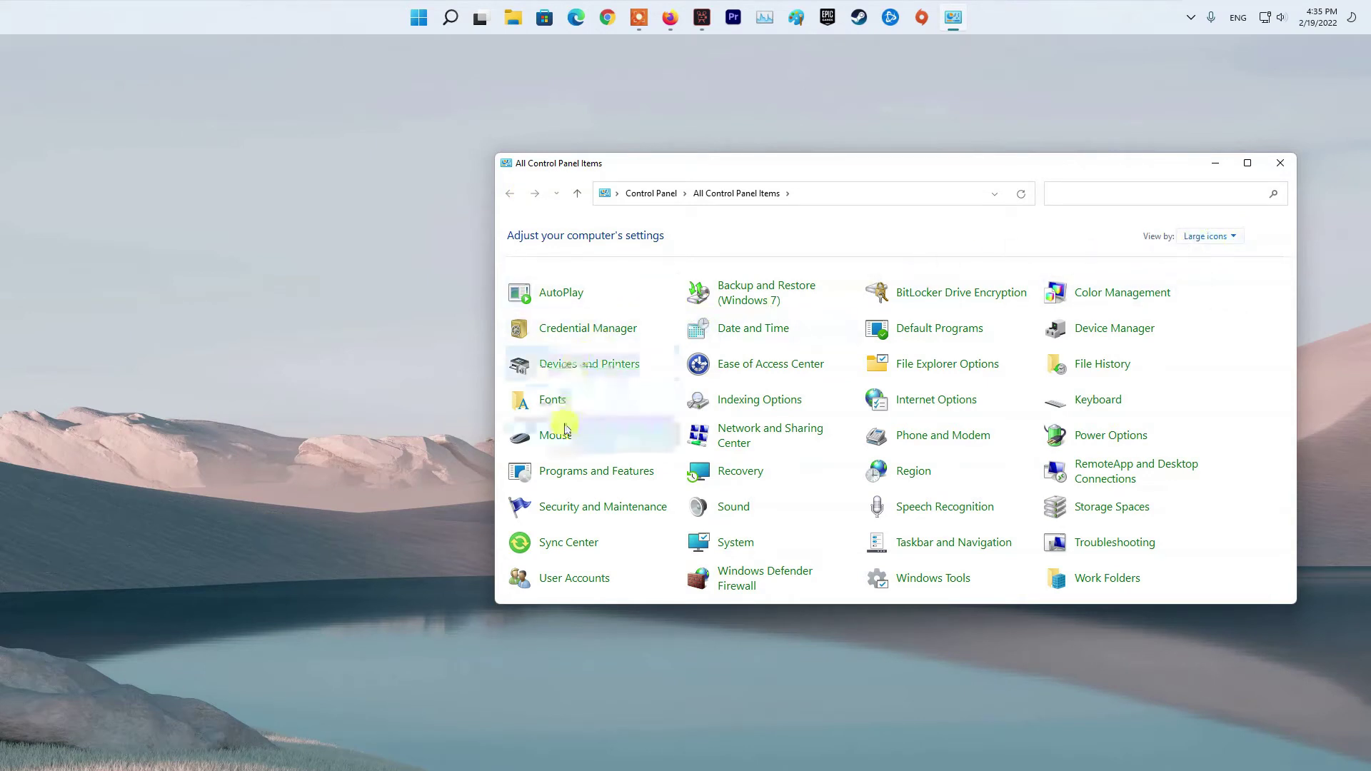
In Devices and Printers, bring up the actions for Microsoft Print to PDF
left_click(618, 372)
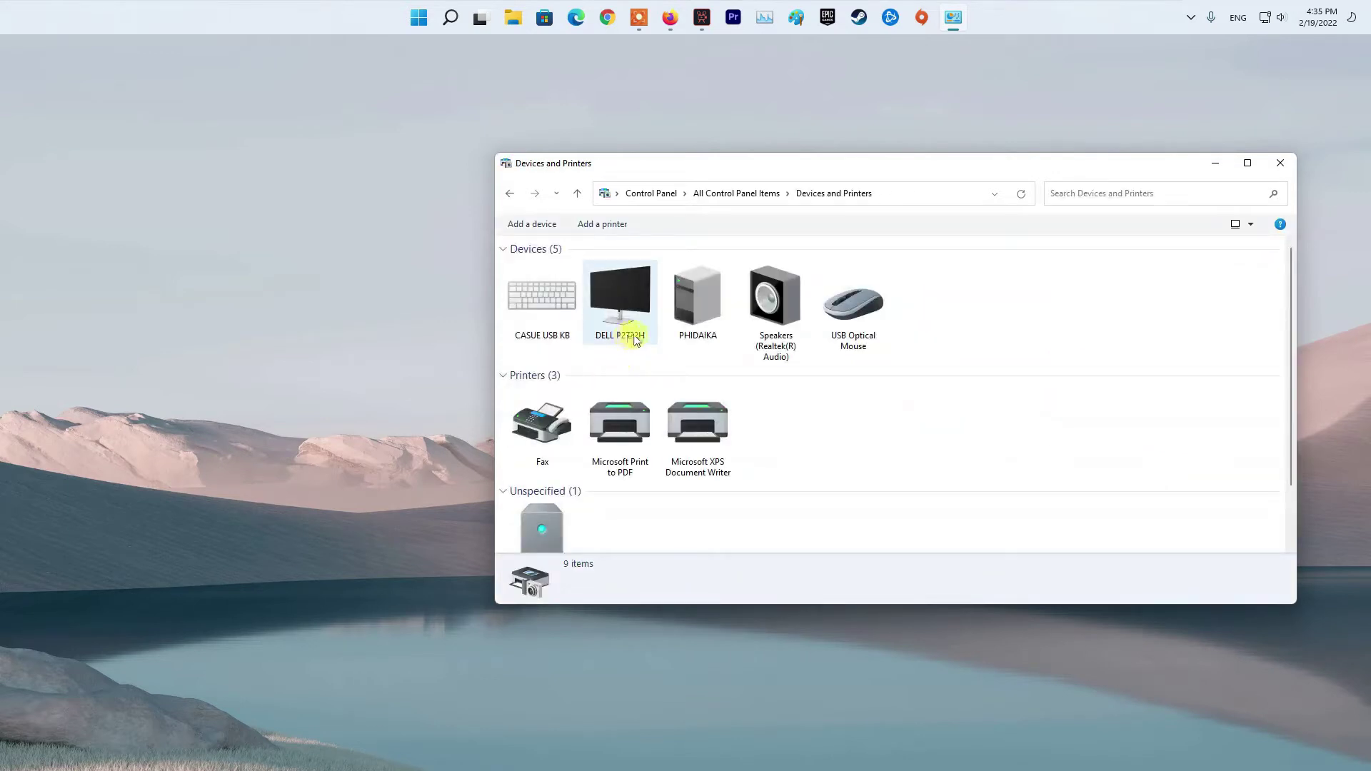
scroll(953, 449, "down", 1)
left_click(618, 387)
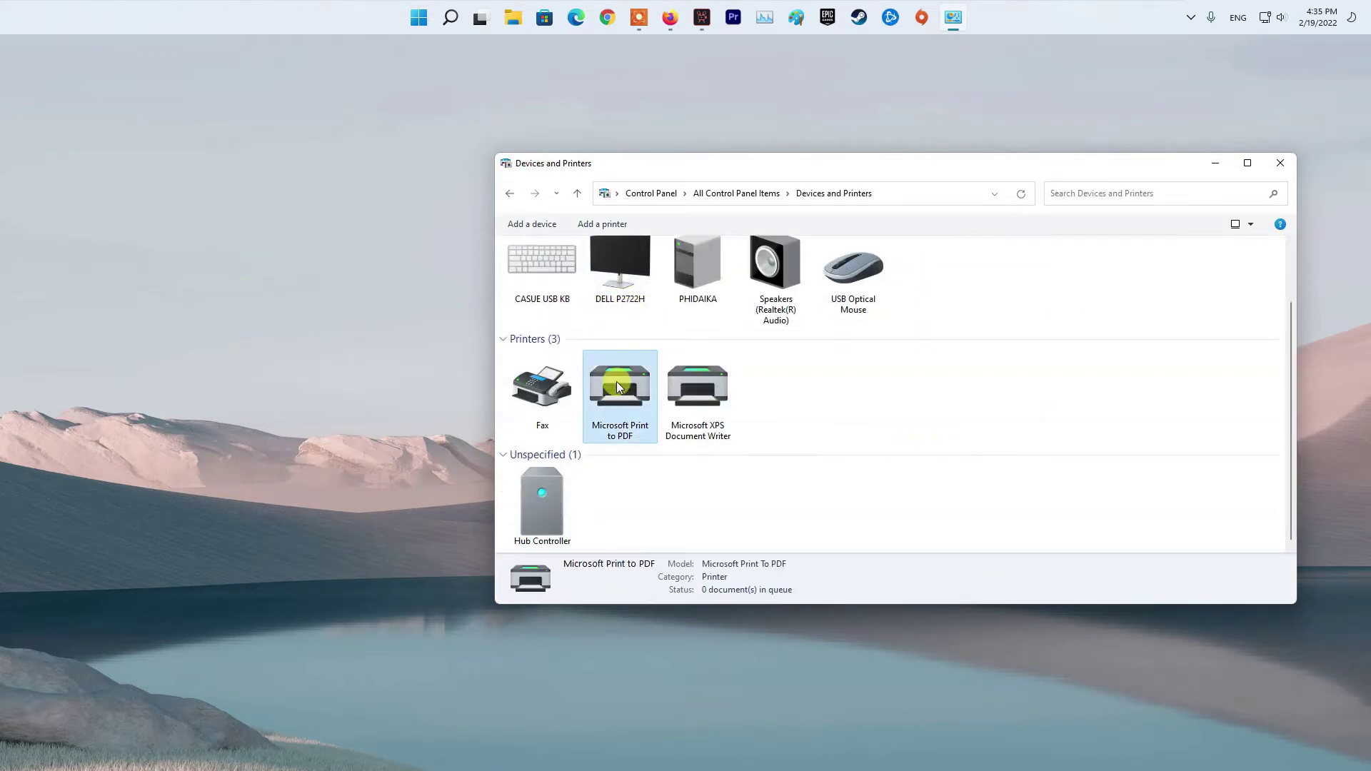
right_click(618, 388)
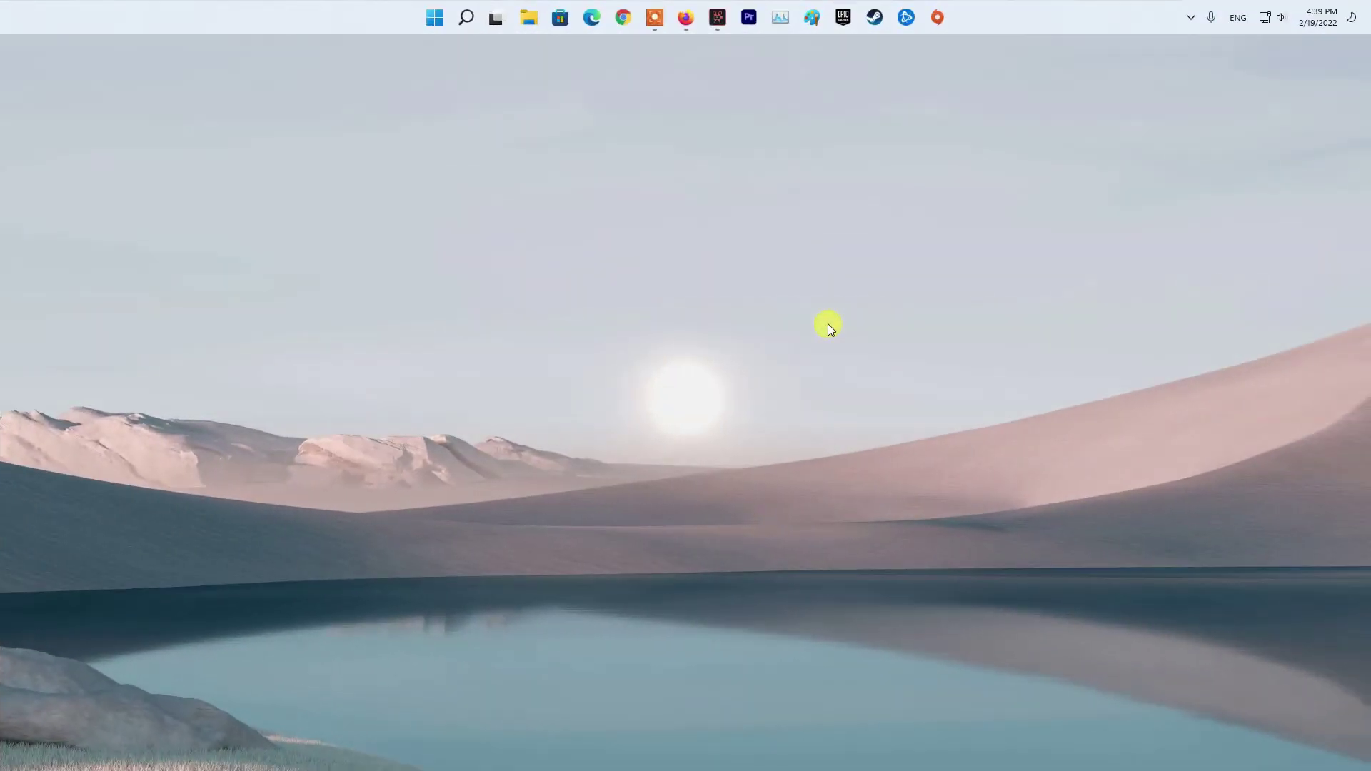
Open Printers & scanners settings from search and start Add device
key("super+s")
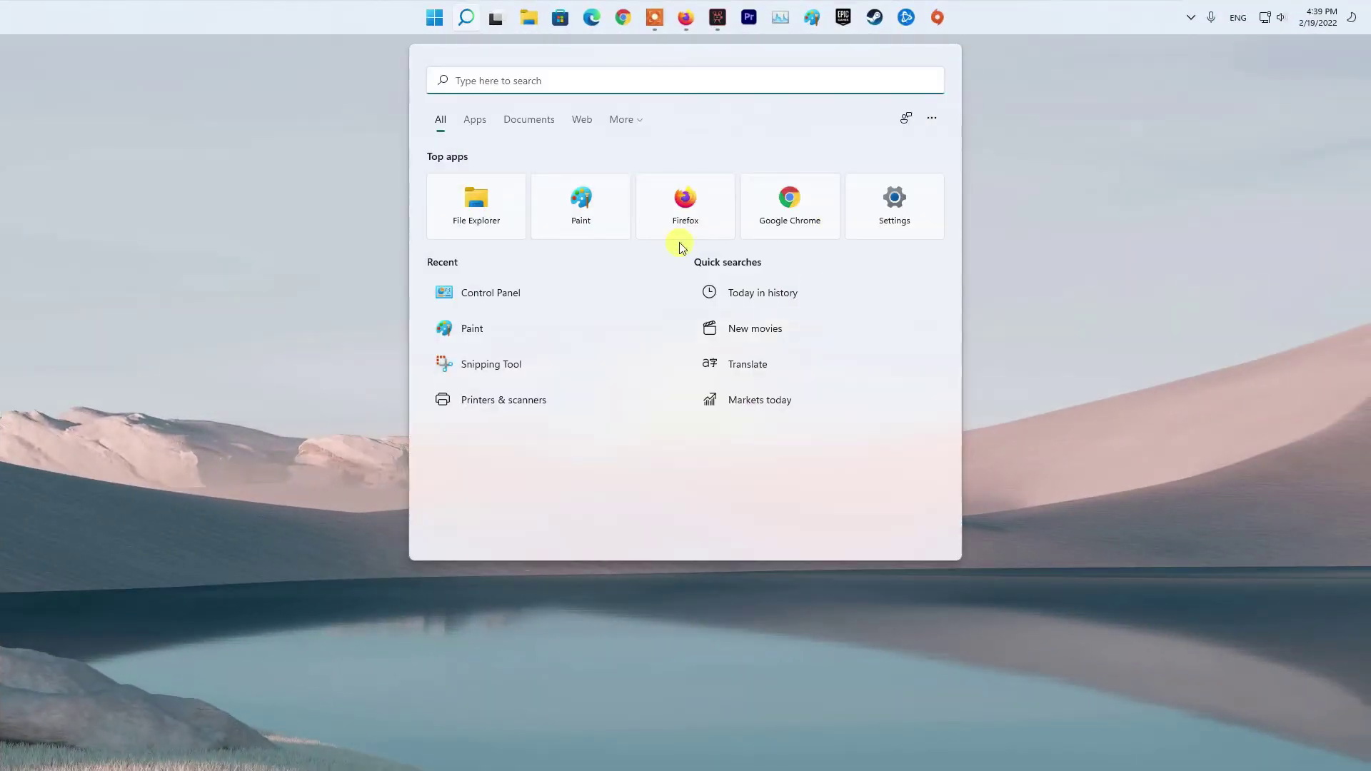
type("print")
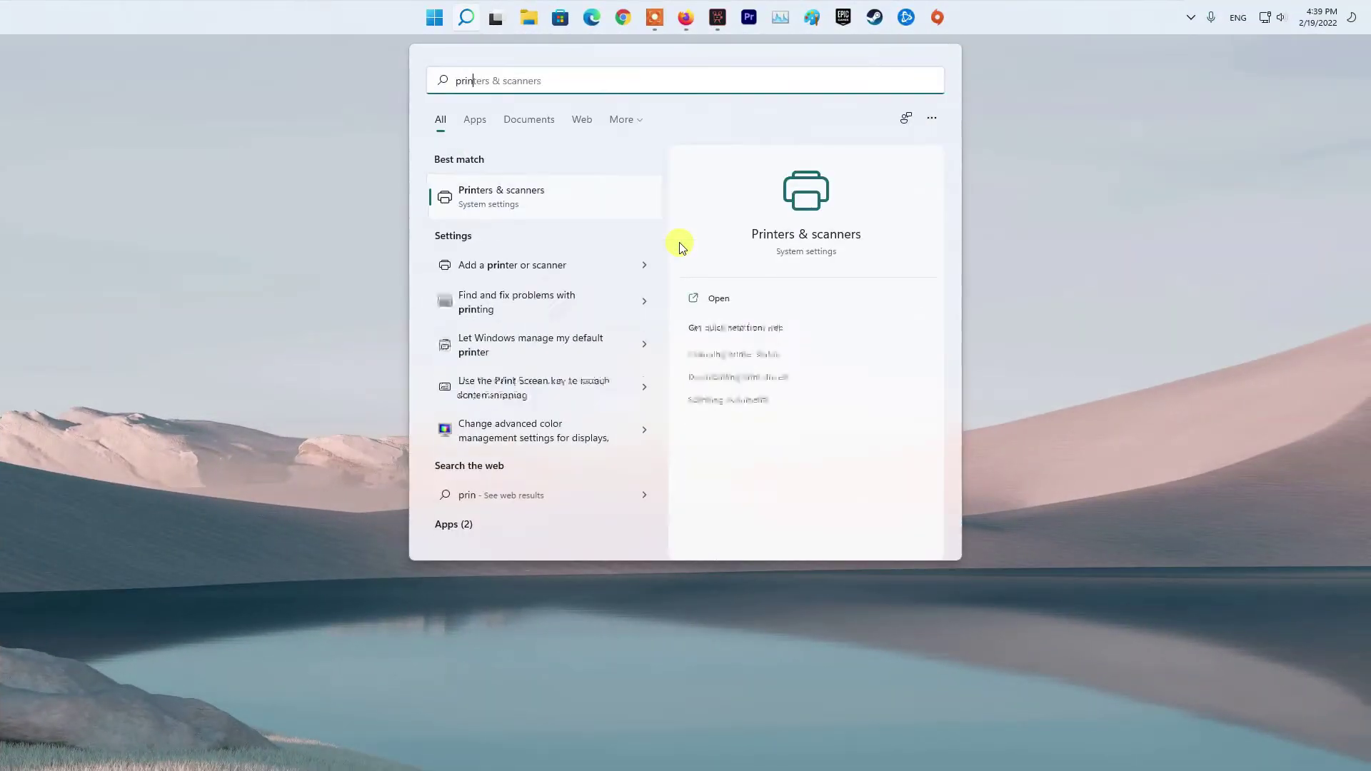
left_click(536, 206)
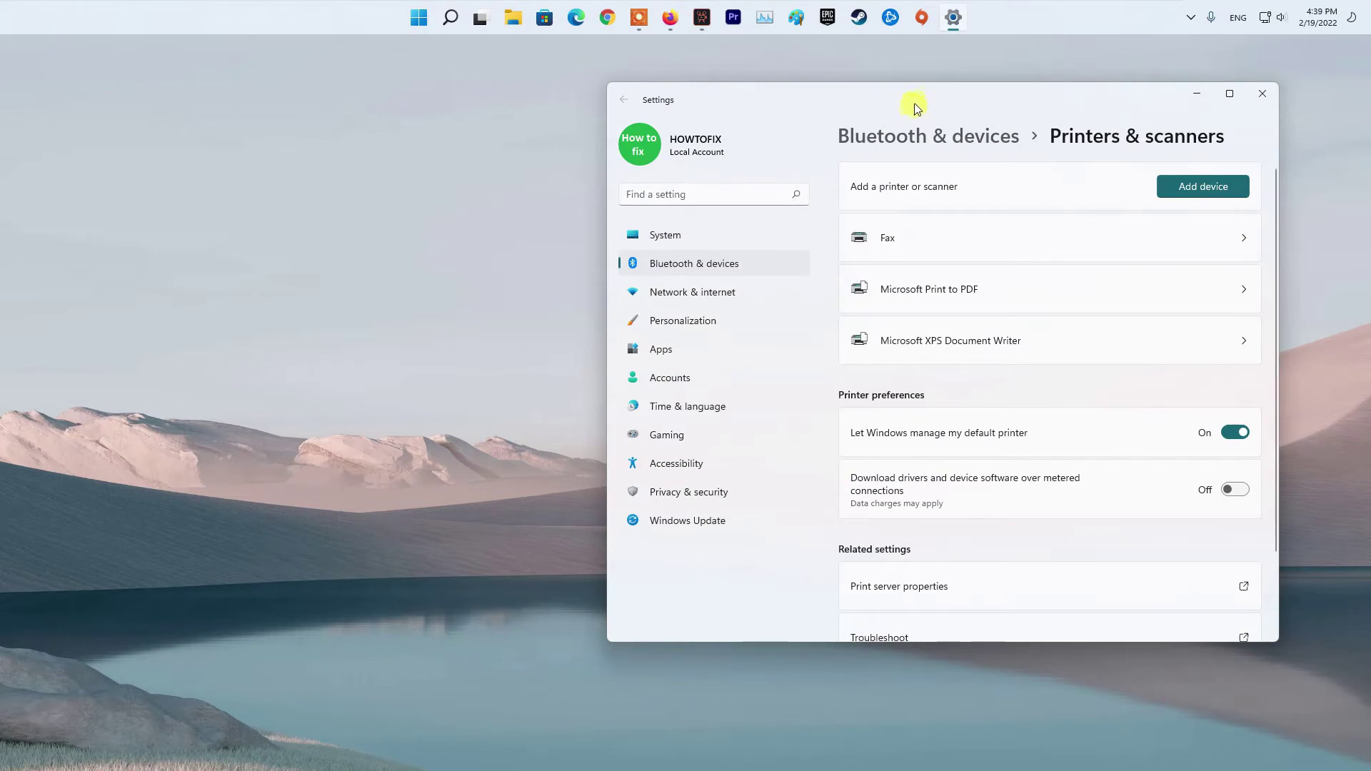
left_click_drag(913, 101, 785, 90)
left_click(545, 259)
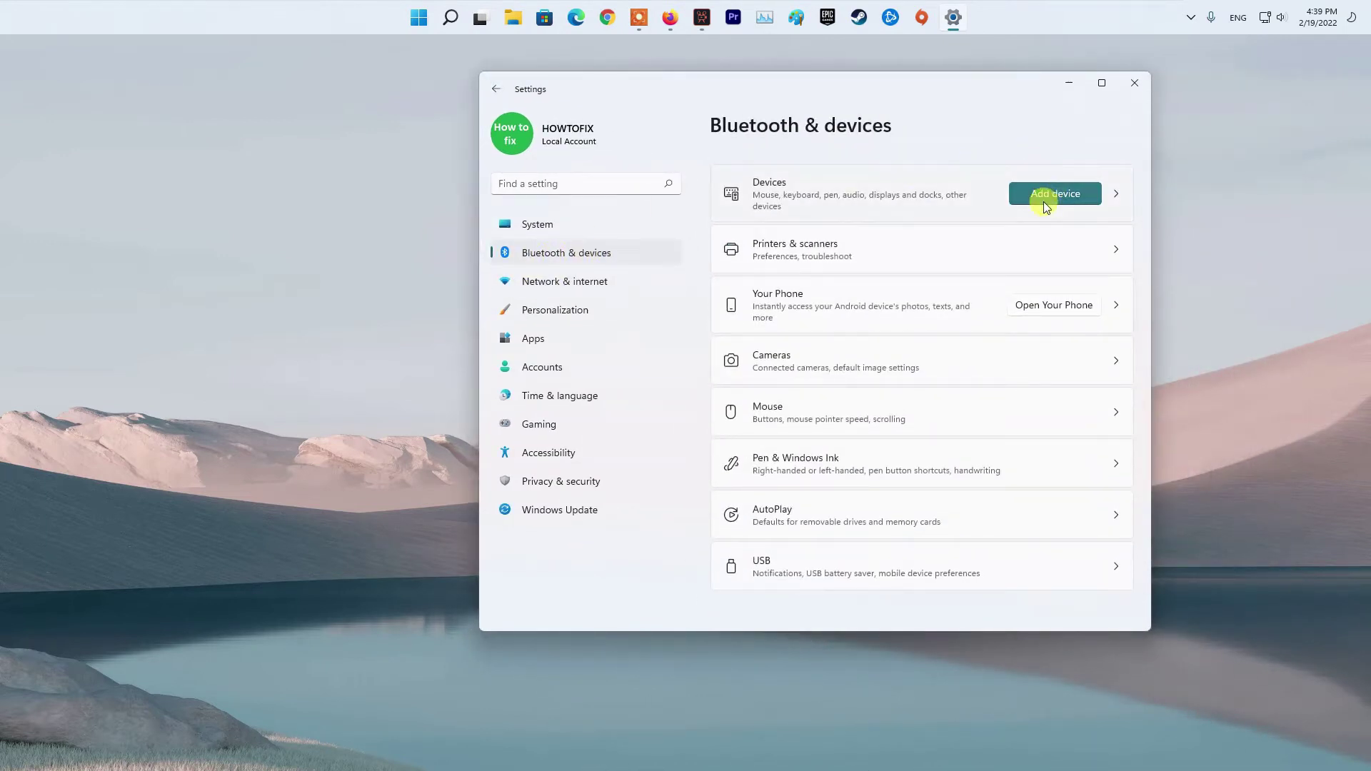
left_click(992, 253)
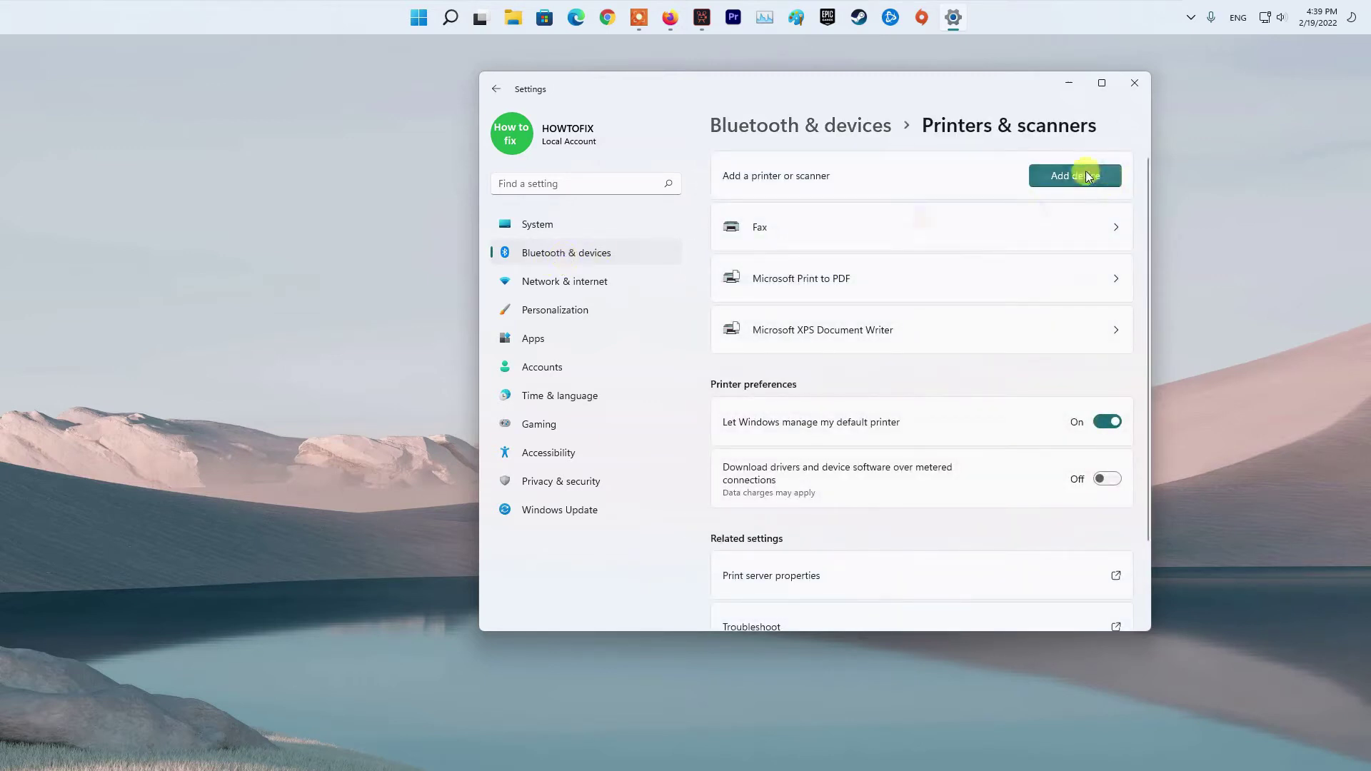
left_click(1085, 177)
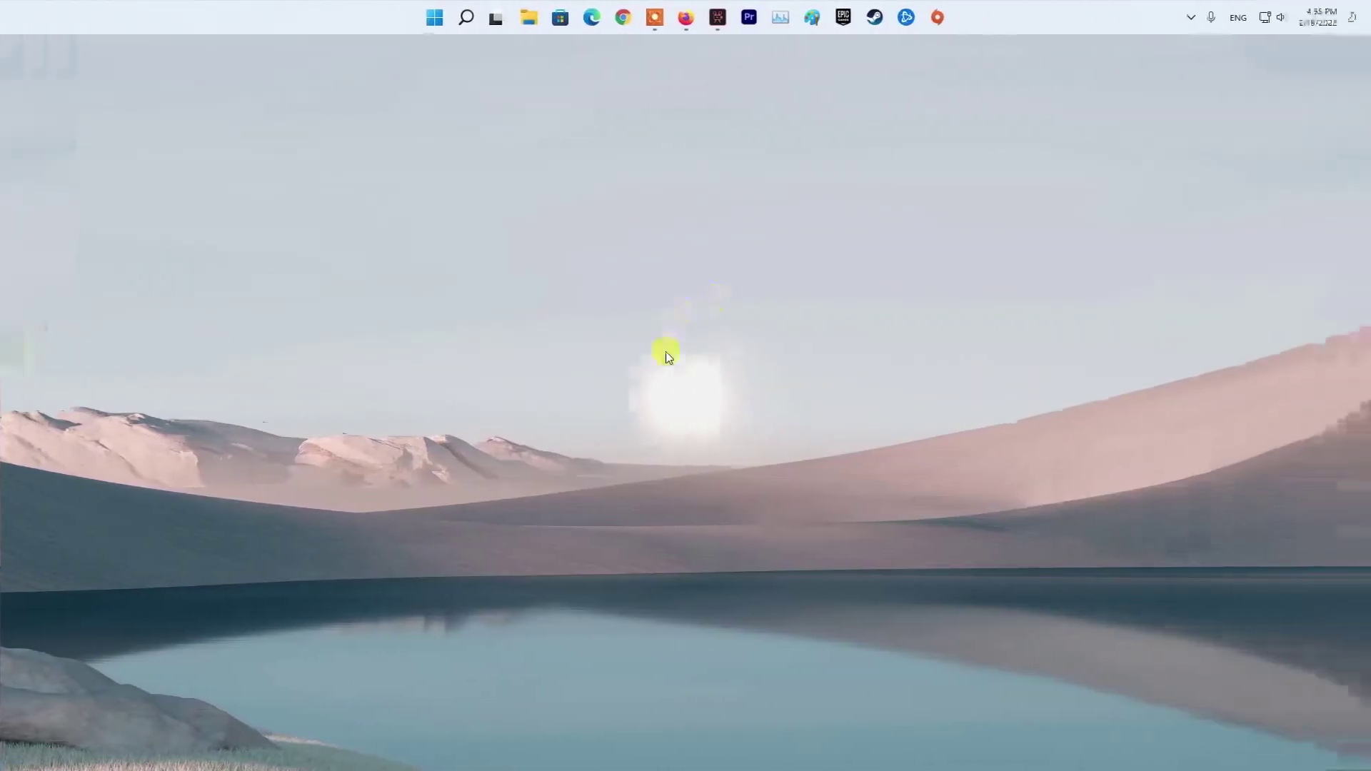
In Device Manager's Print queues, auto-update the Microsoft XPS Document Writer driver
right_click(433, 20)
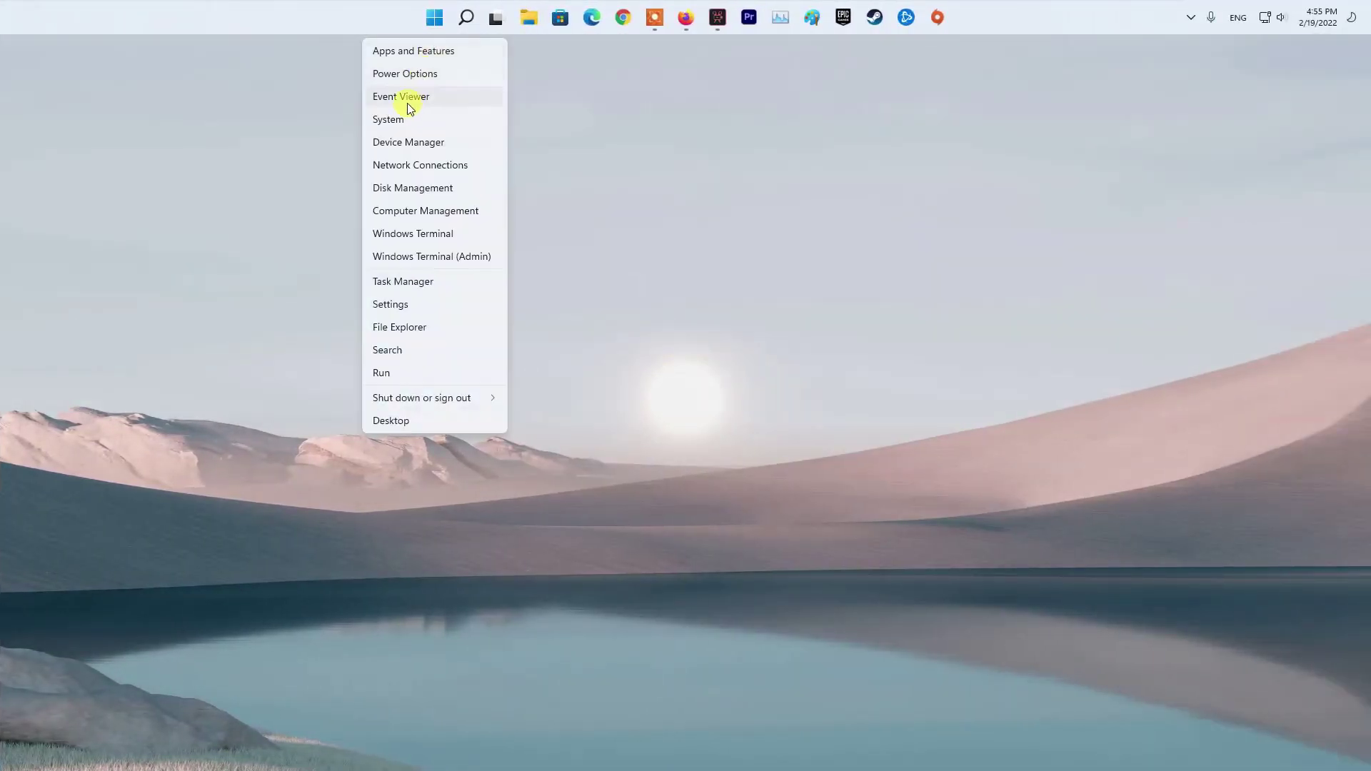
left_click(410, 143)
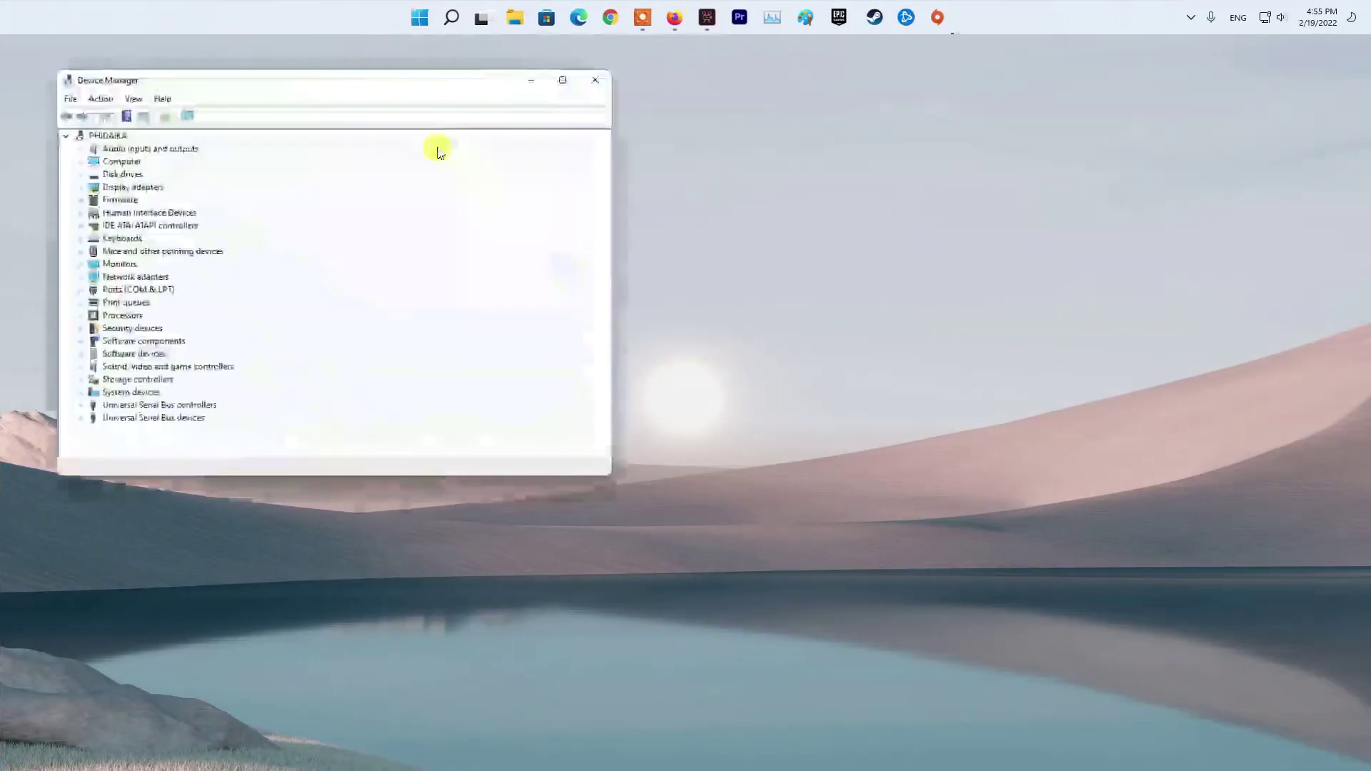
left_click_drag(355, 93, 840, 139)
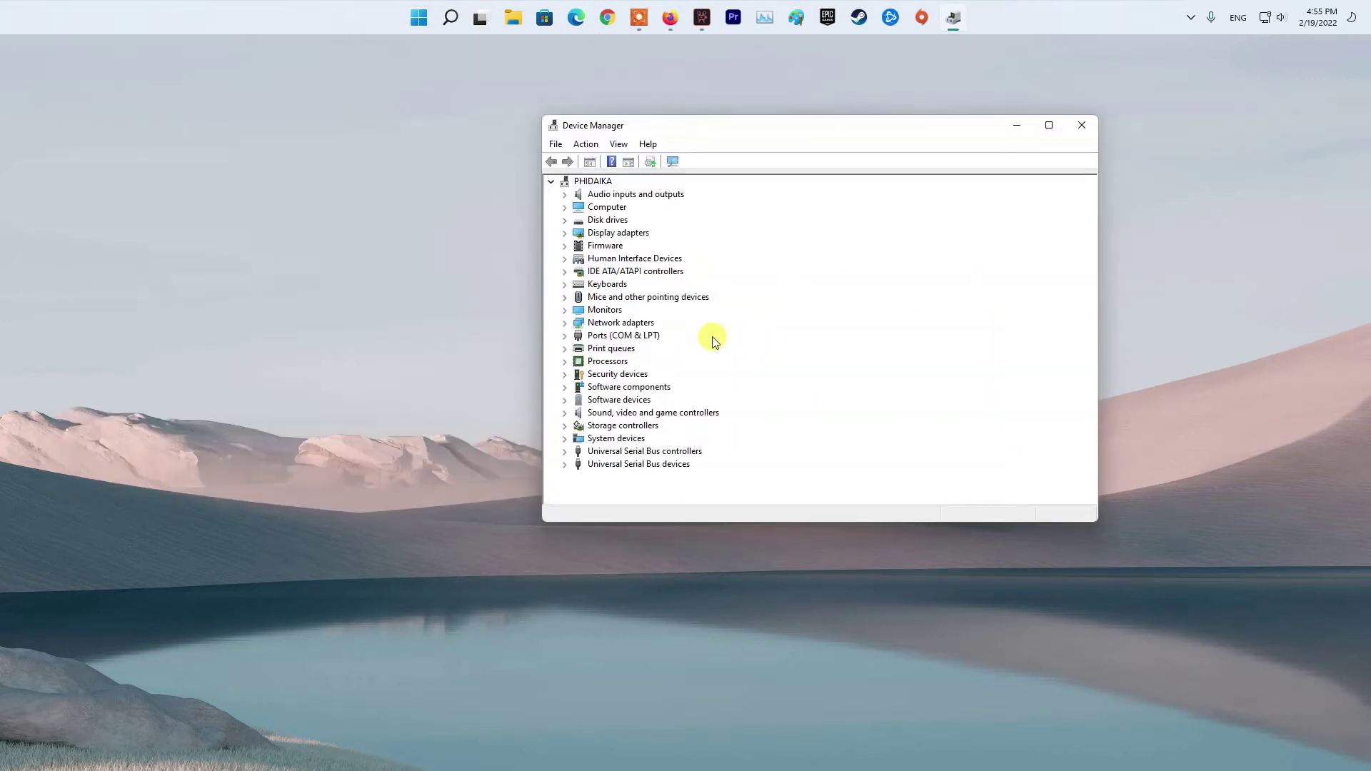
left_click(568, 348)
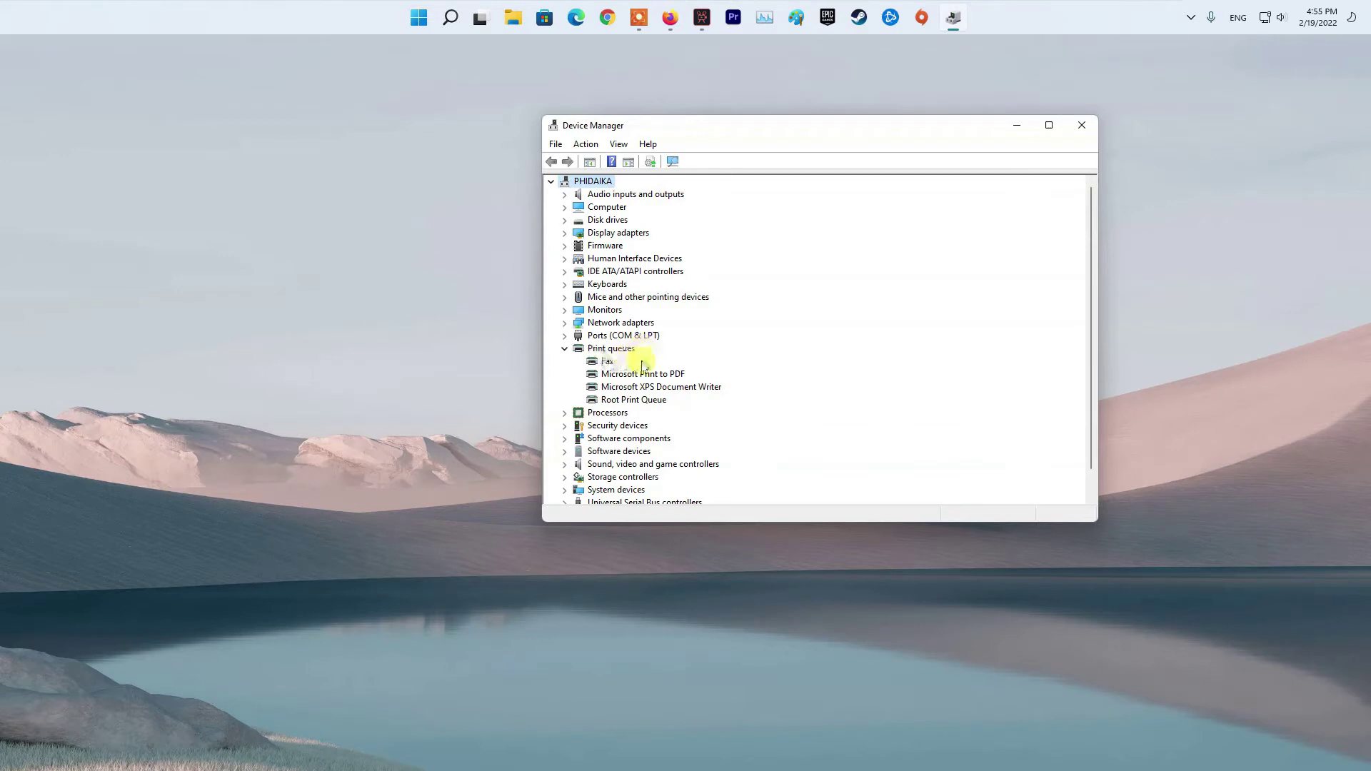
right_click(615, 390)
left_click(641, 397)
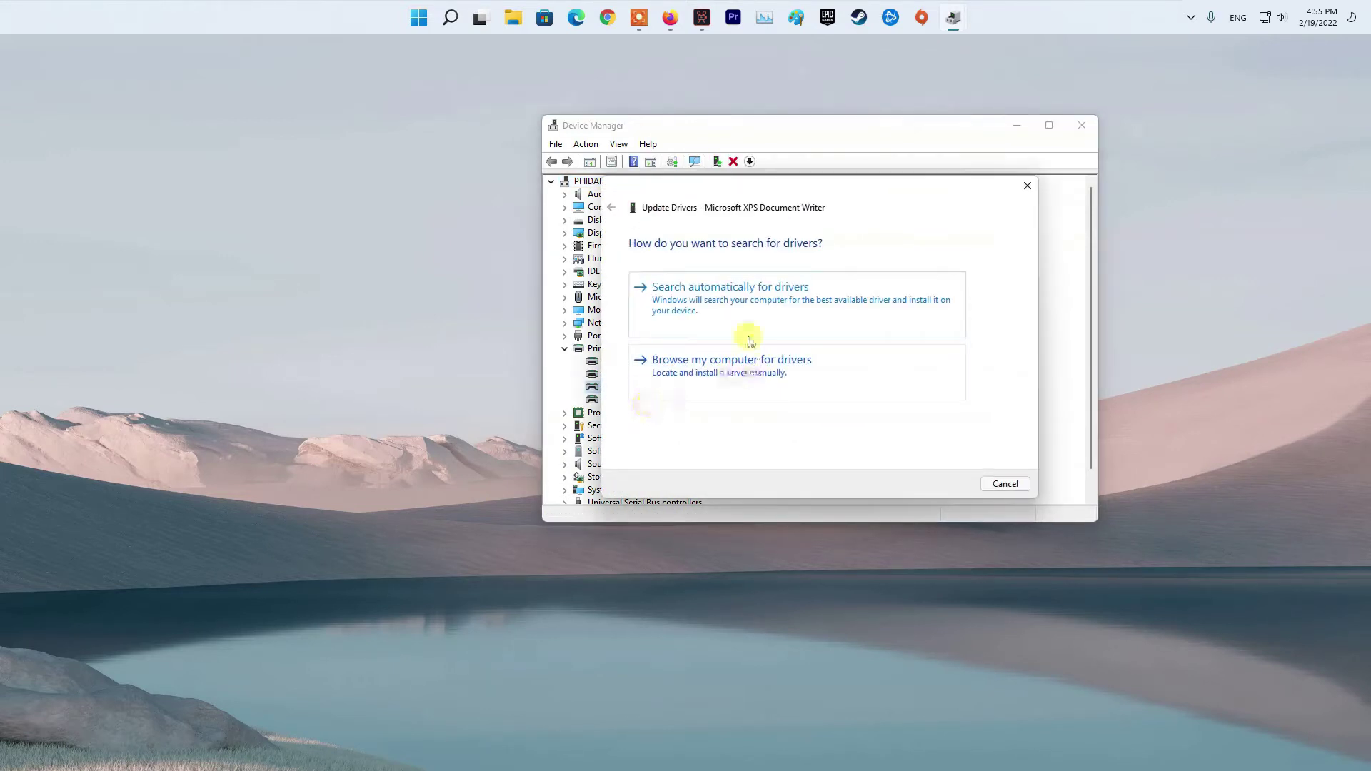
left_click(837, 309)
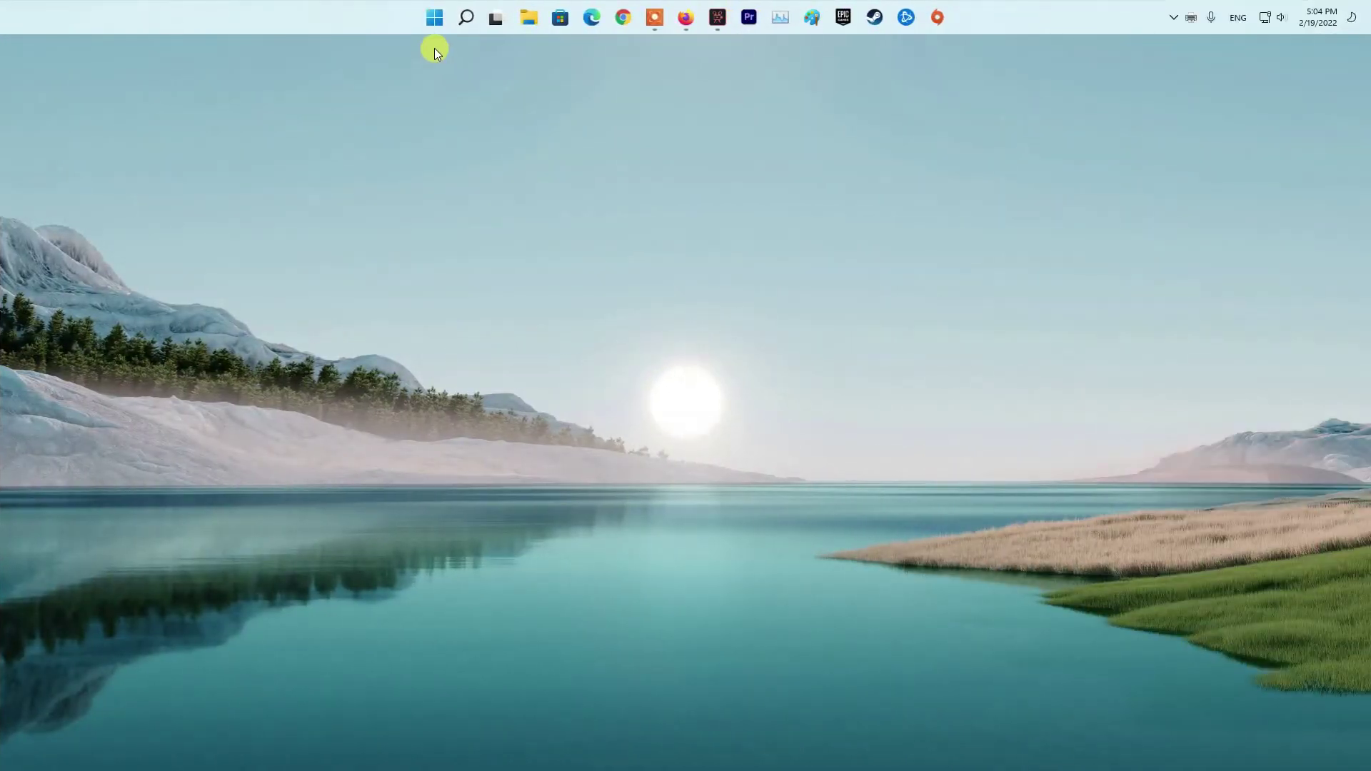
Open %WINDIR%\system32\spool\printers from Run, revealing FP00001.SHD and FP00001.SPL
right_click(433, 22)
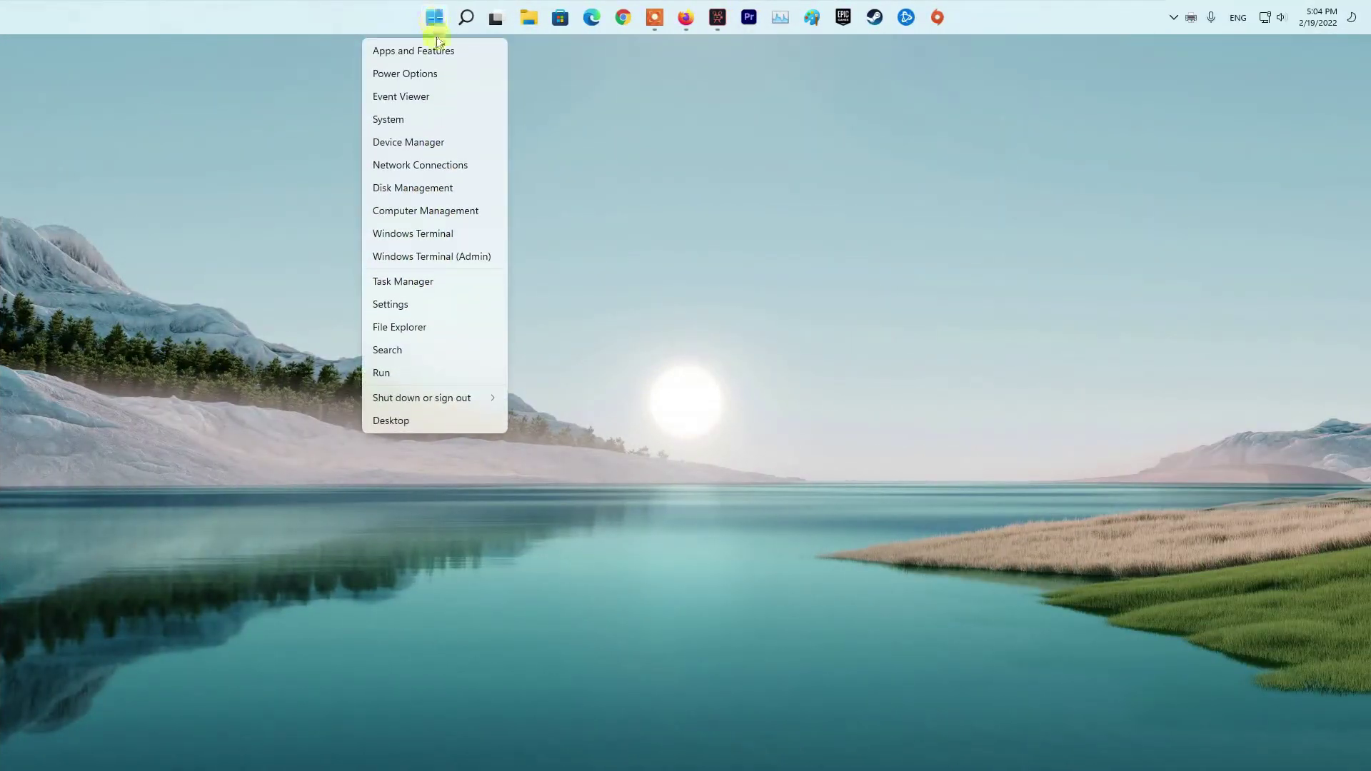
left_click(419, 374)
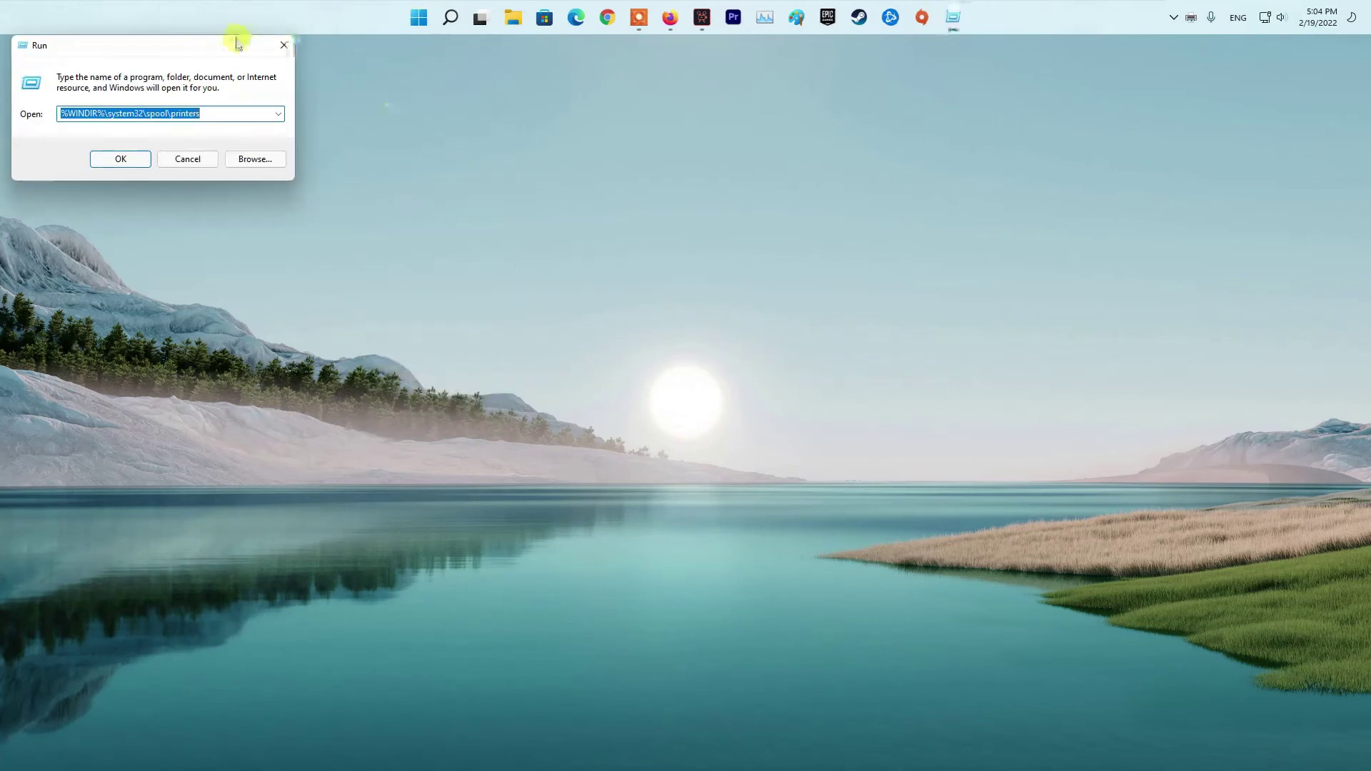
mouse_move(236, 36)
left_mouse_down()
mouse_move(903, 286)
mouse_move(741, 228)
left_mouse_up()
left_click(743, 293)
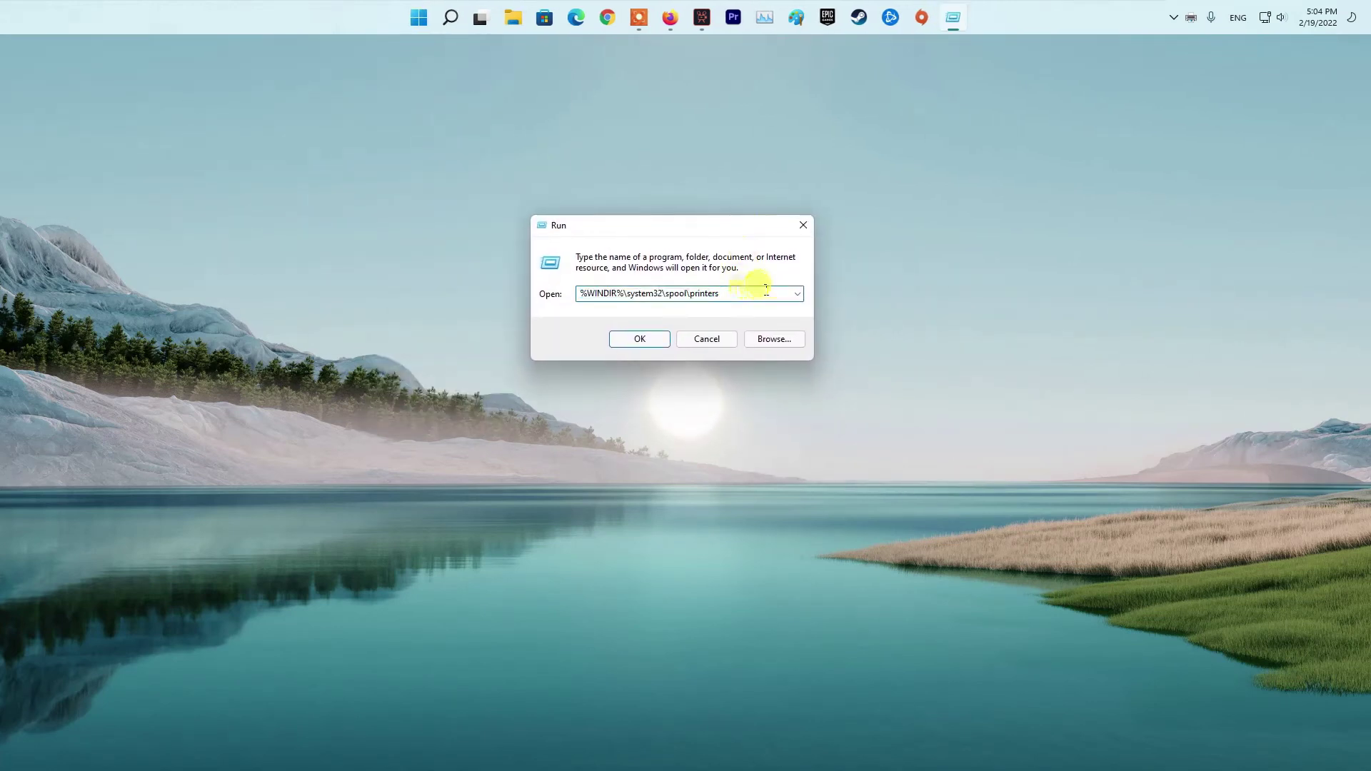
left_click_drag(750, 292, 571, 293)
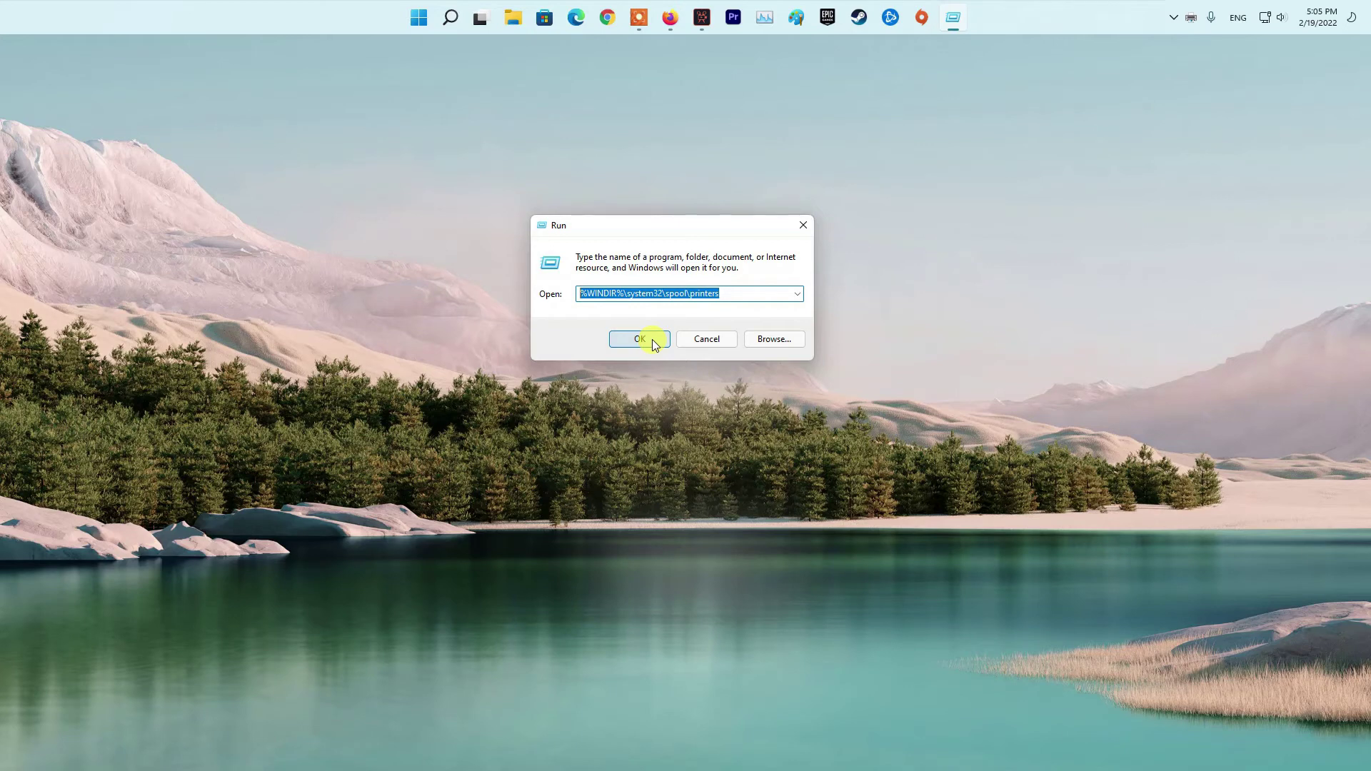
left_click(653, 342)
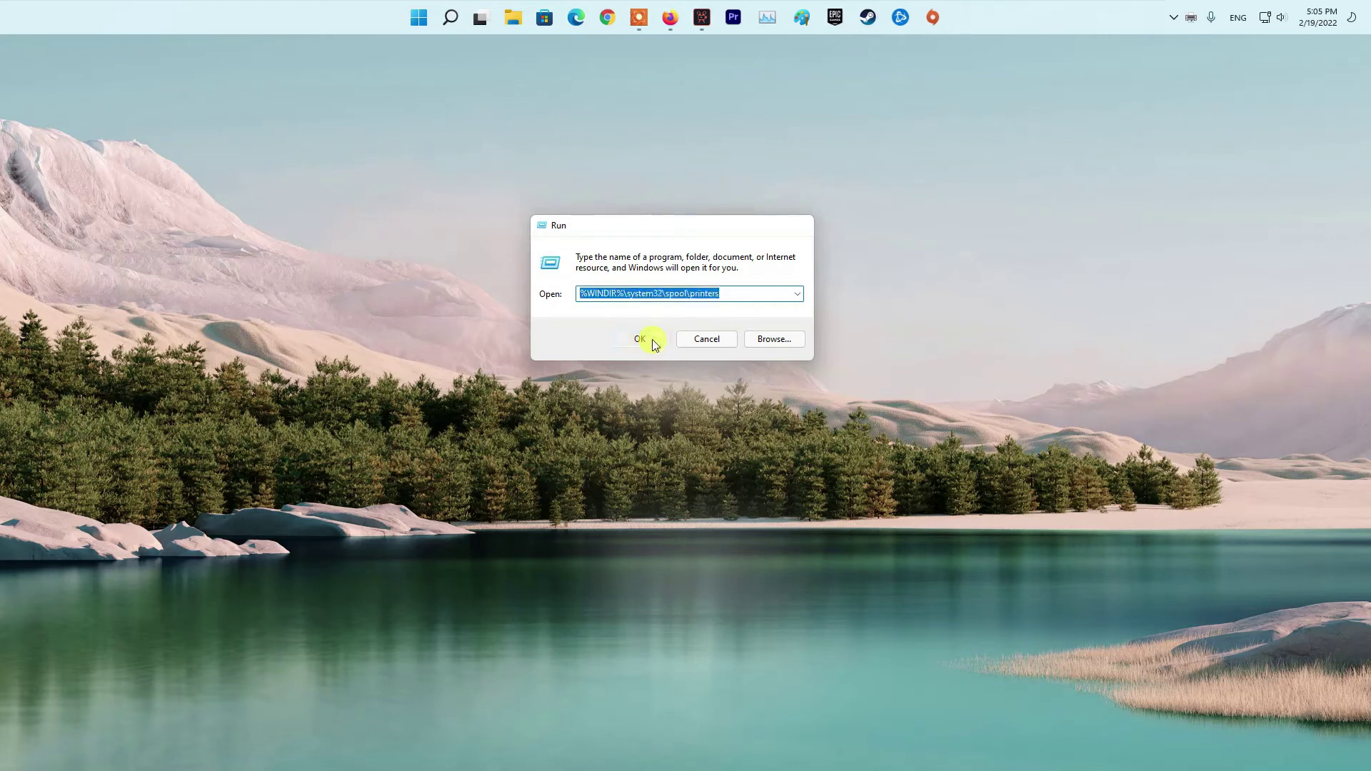
Select both spool files, FP00001.SHD and FP00001.SPL, and show their full file actions
left_click(561, 312)
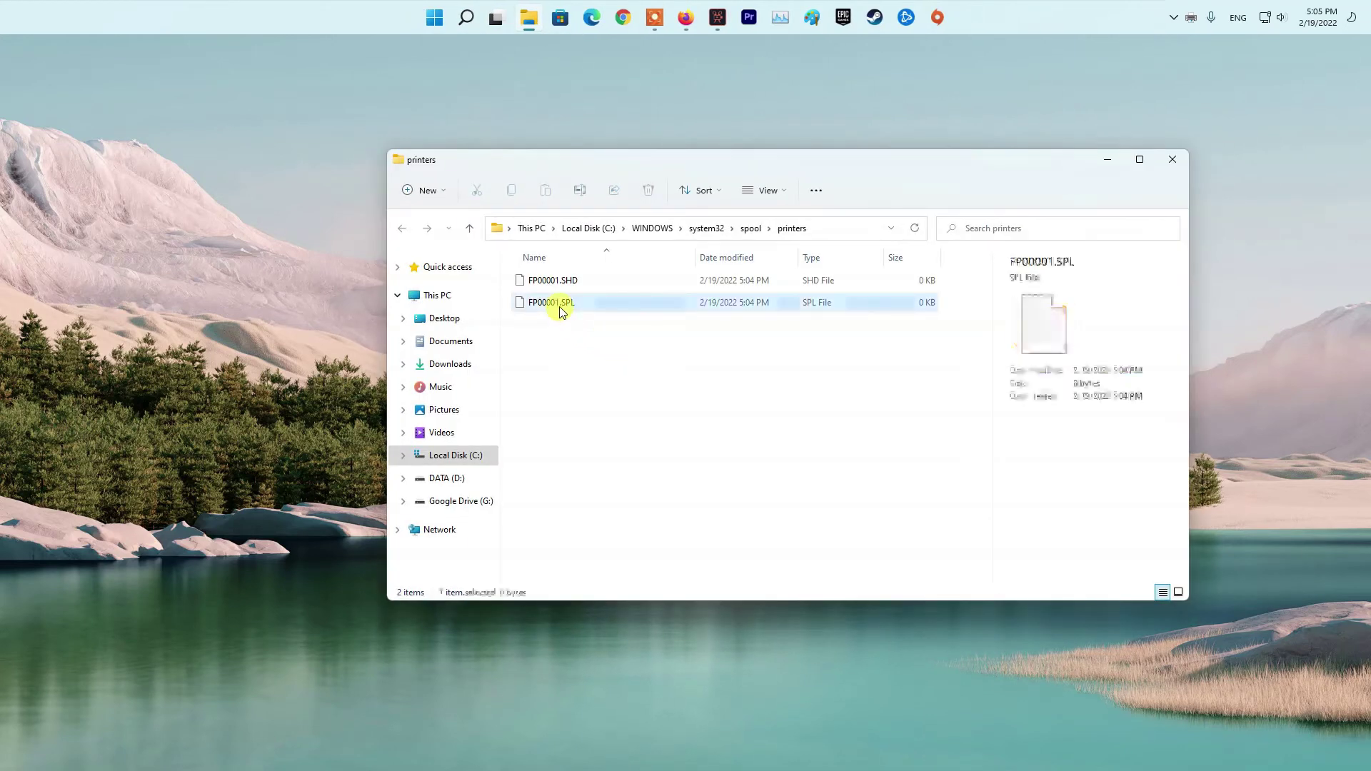
key("ctrl+a")
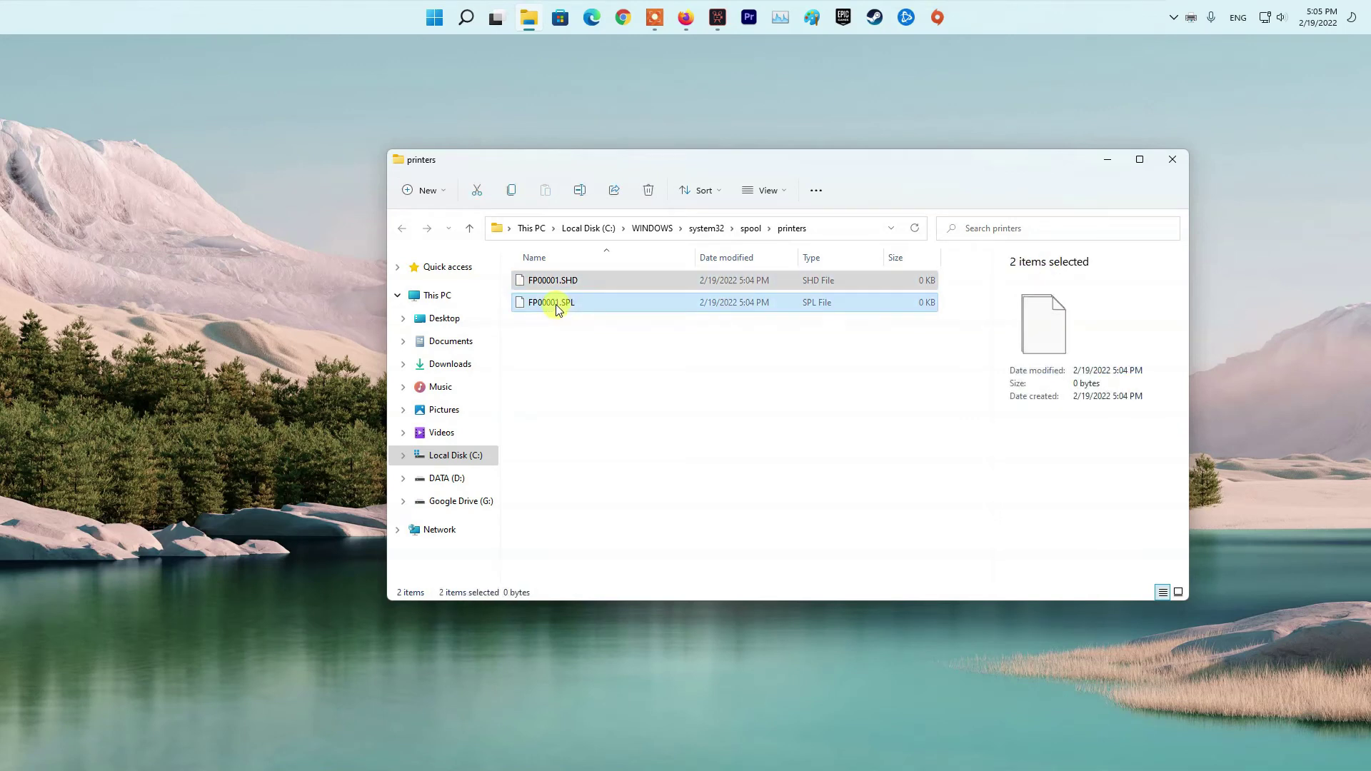
right_click(557, 308)
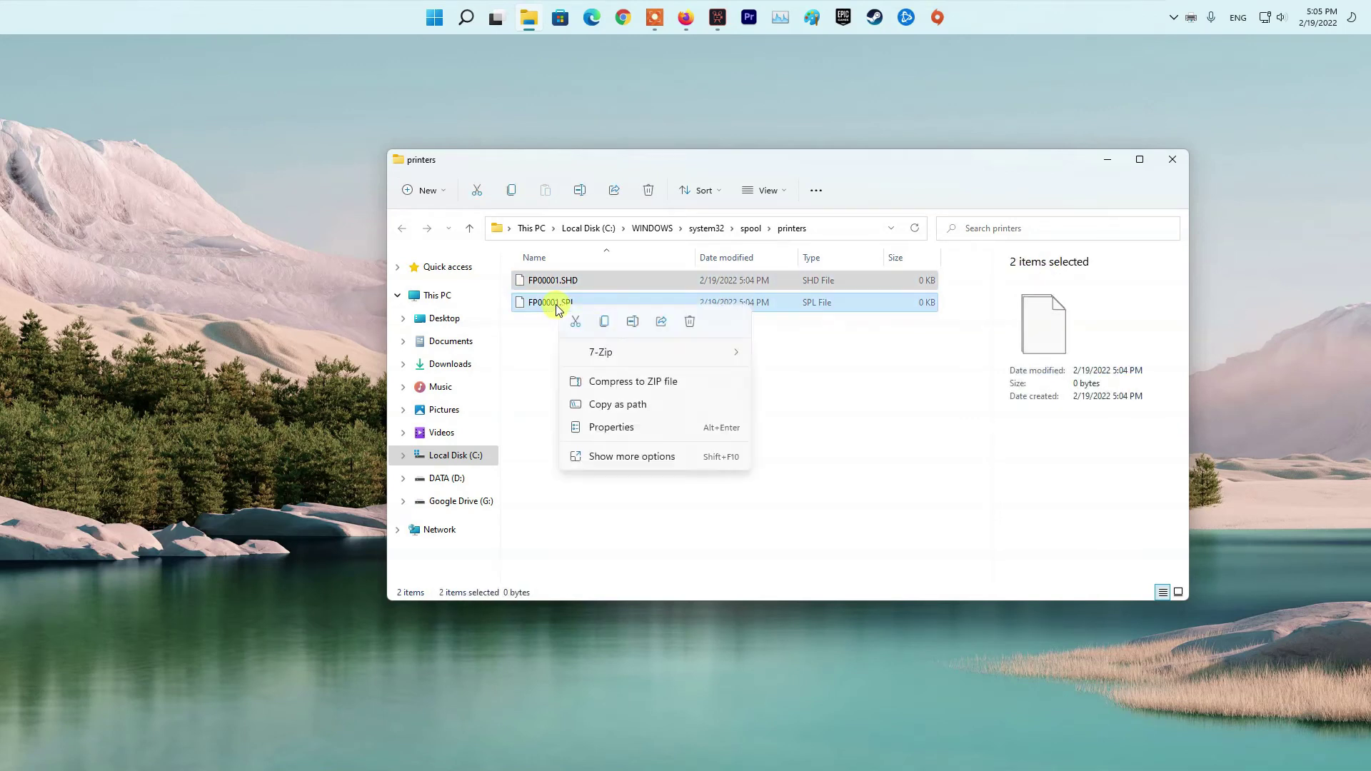
left_click(614, 455)
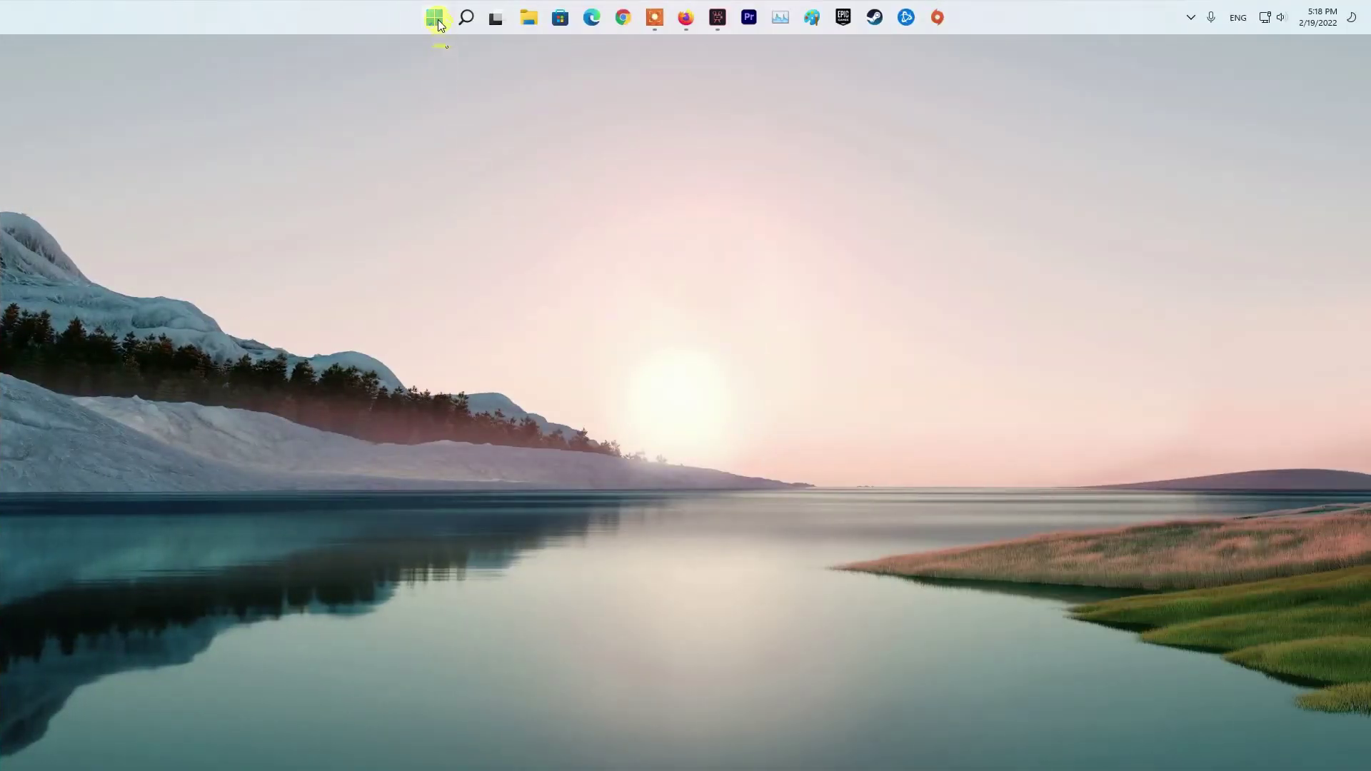
Run the Printer troubleshooter from System > Troubleshoot > Other troubleshooters
right_click(435, 17)
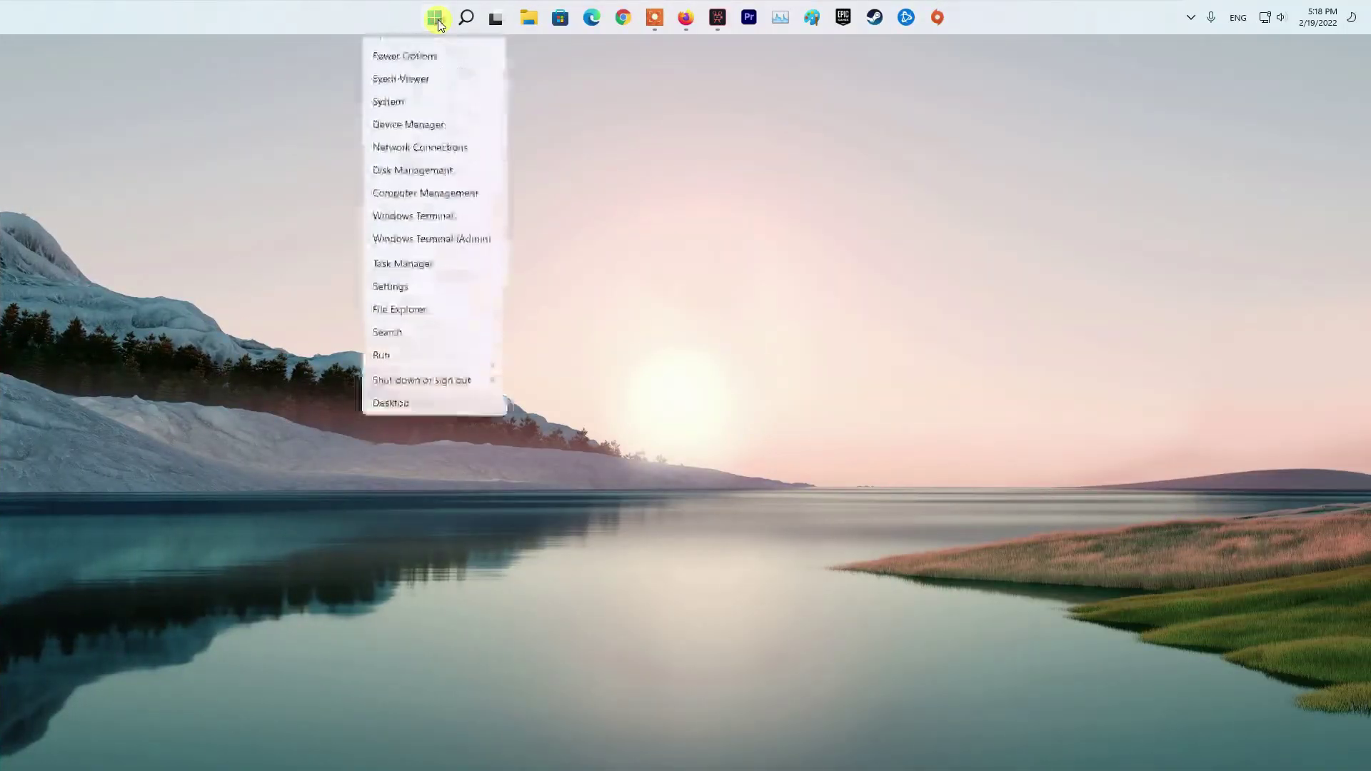
left_click(393, 302)
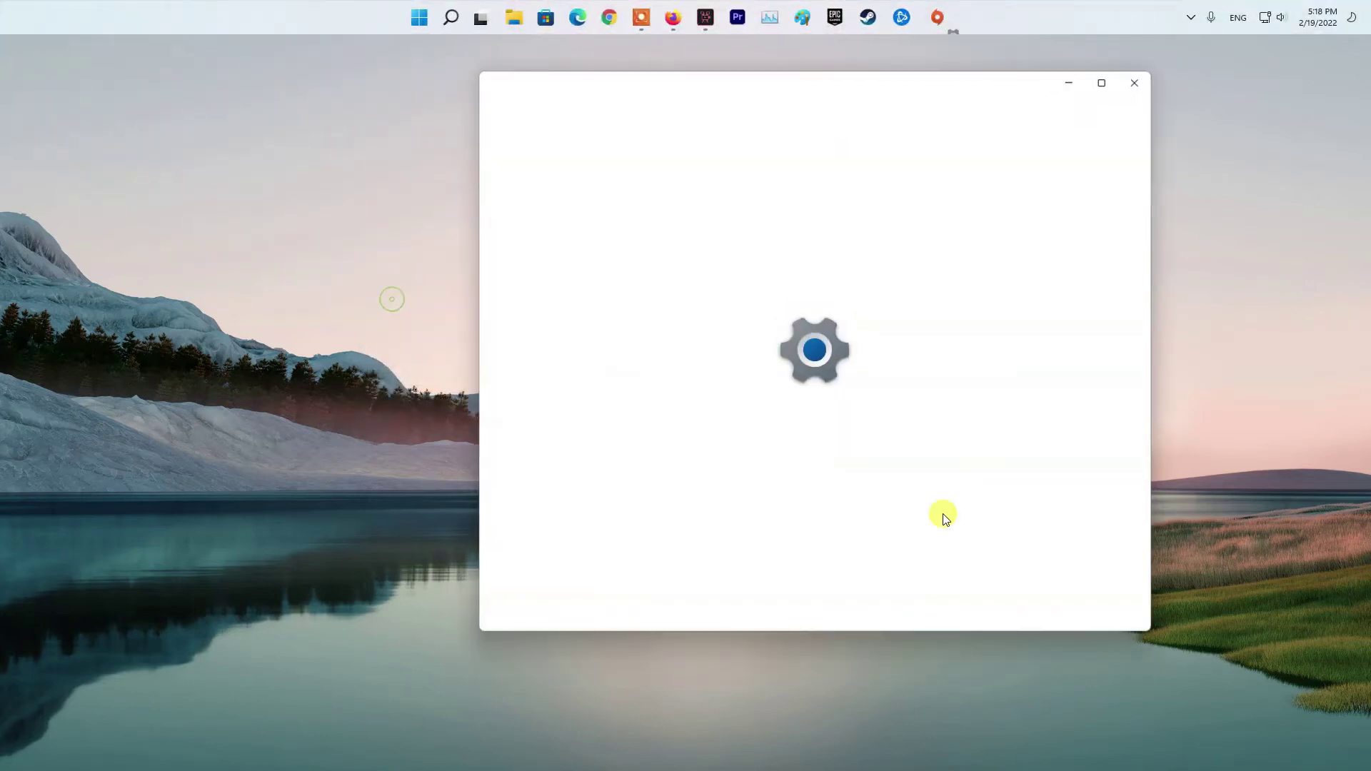
left_click(529, 225)
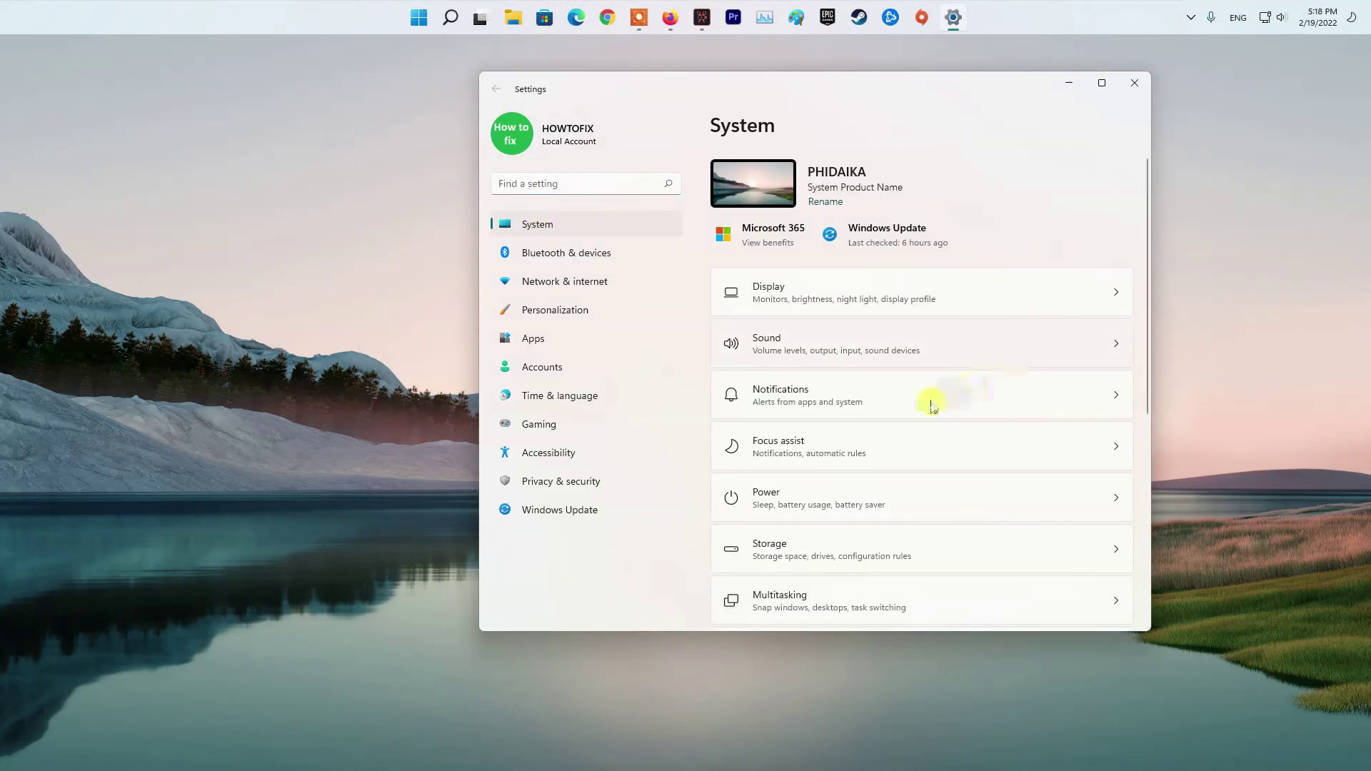
scroll(1036, 510, "down", 4)
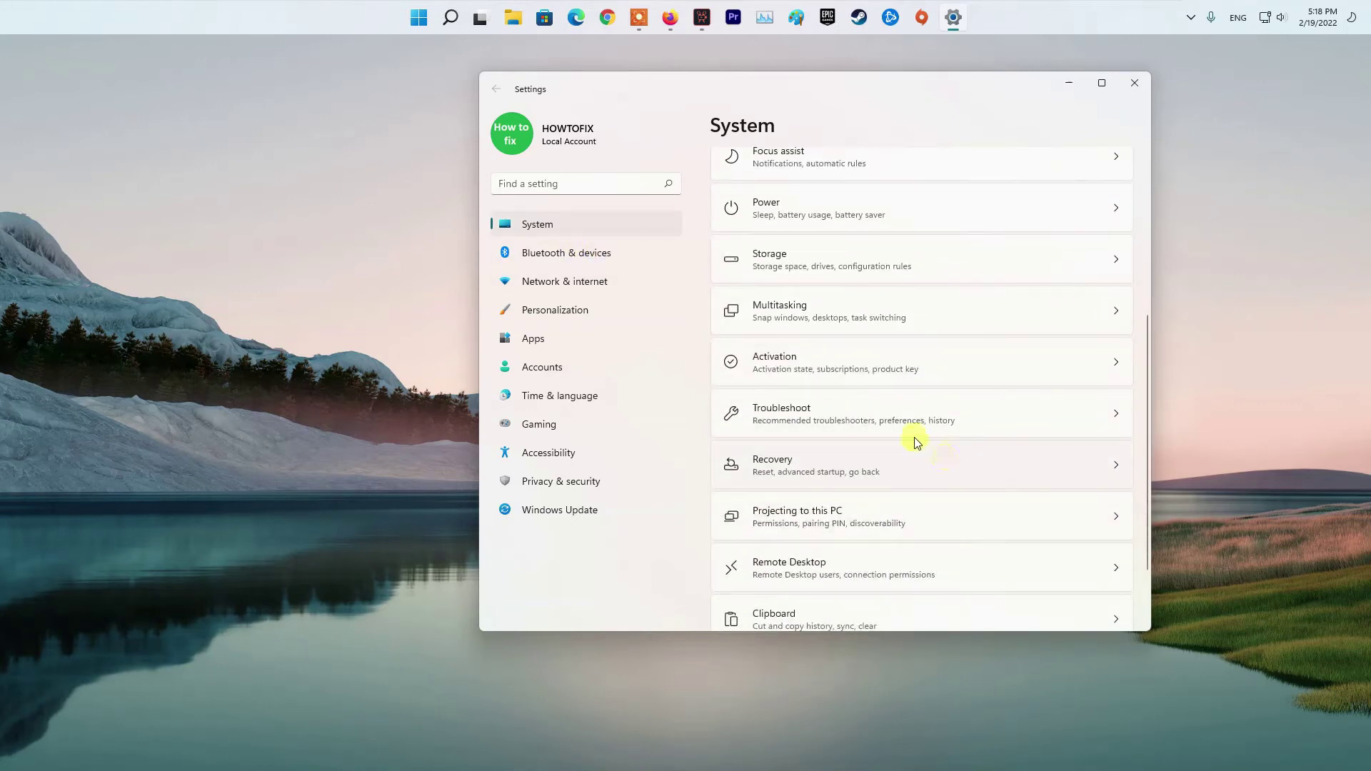
left_click(880, 420)
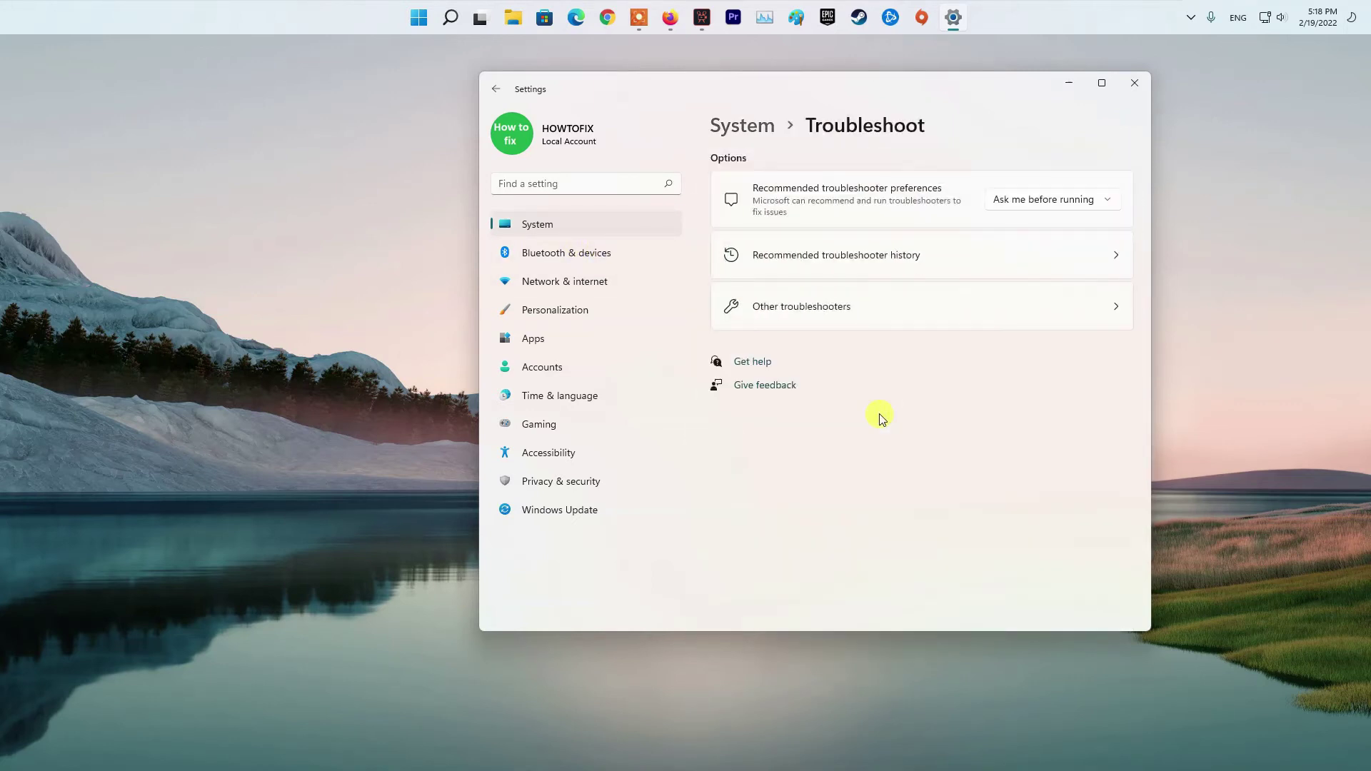
left_click(822, 303)
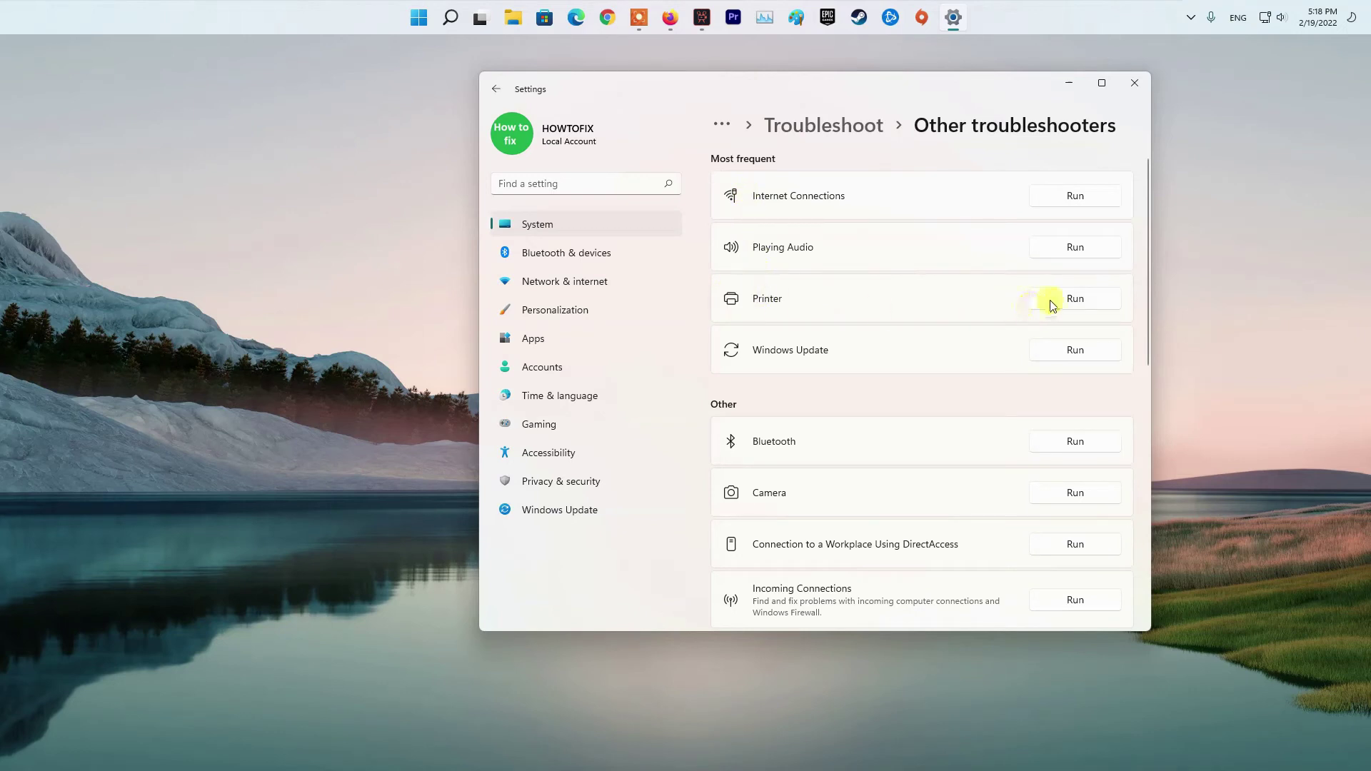
left_click(1075, 304)
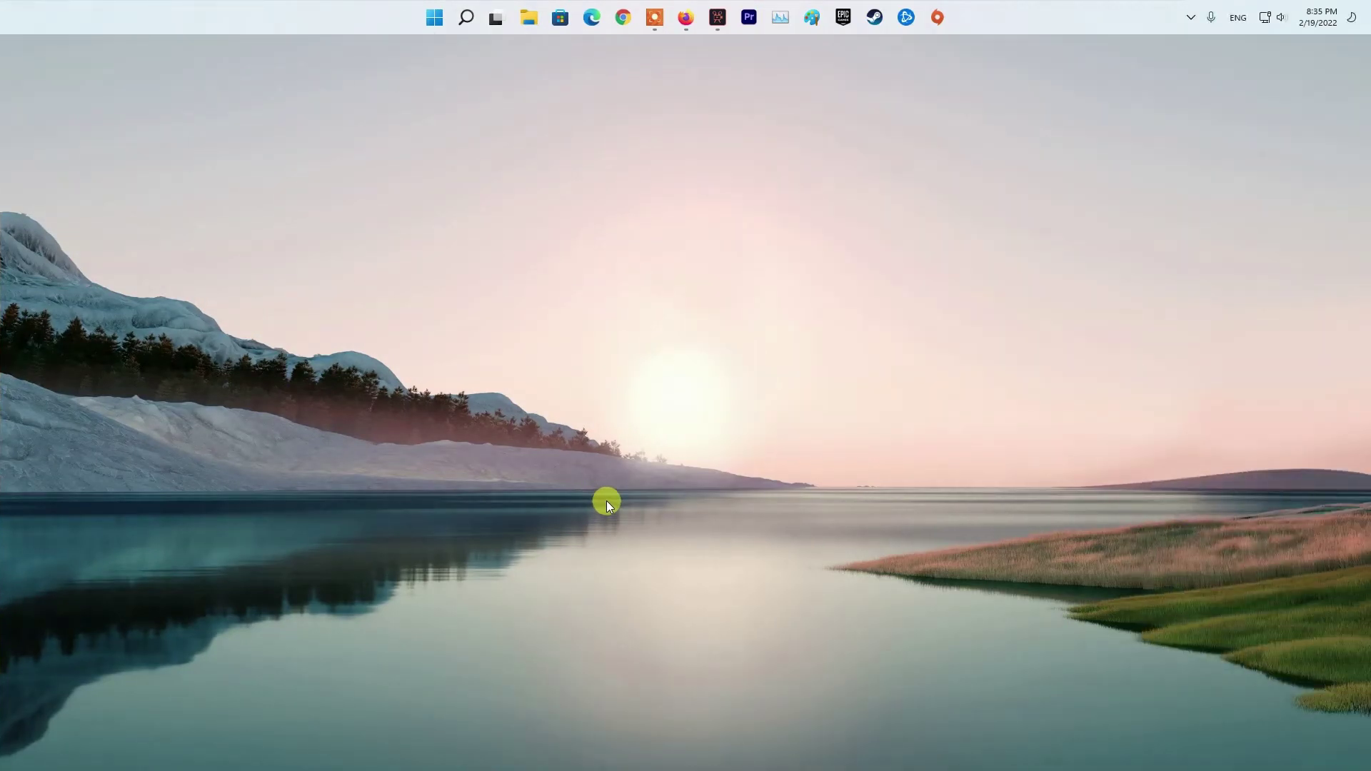
Open File Explorer at C:\Windows\WinSxS, showing 14,439 items
key("super+e")
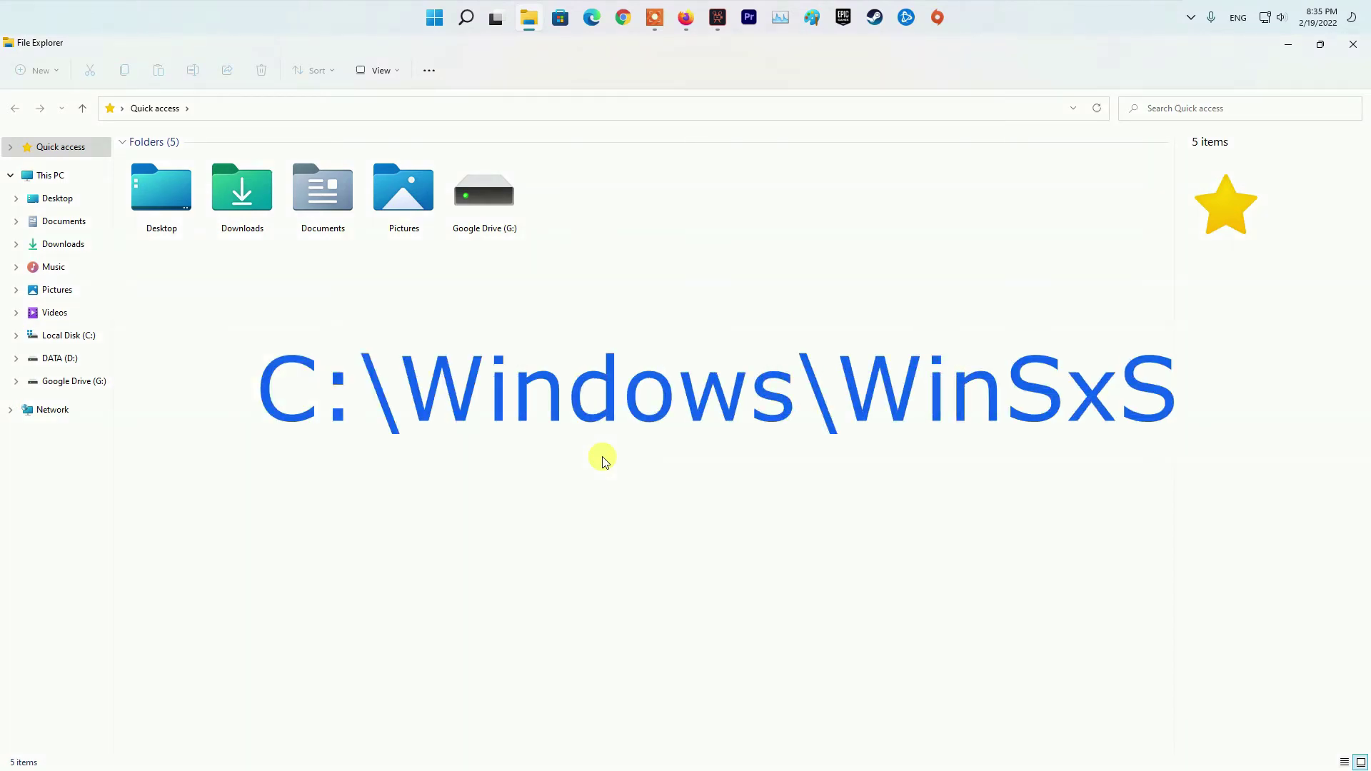
left_click(328, 109)
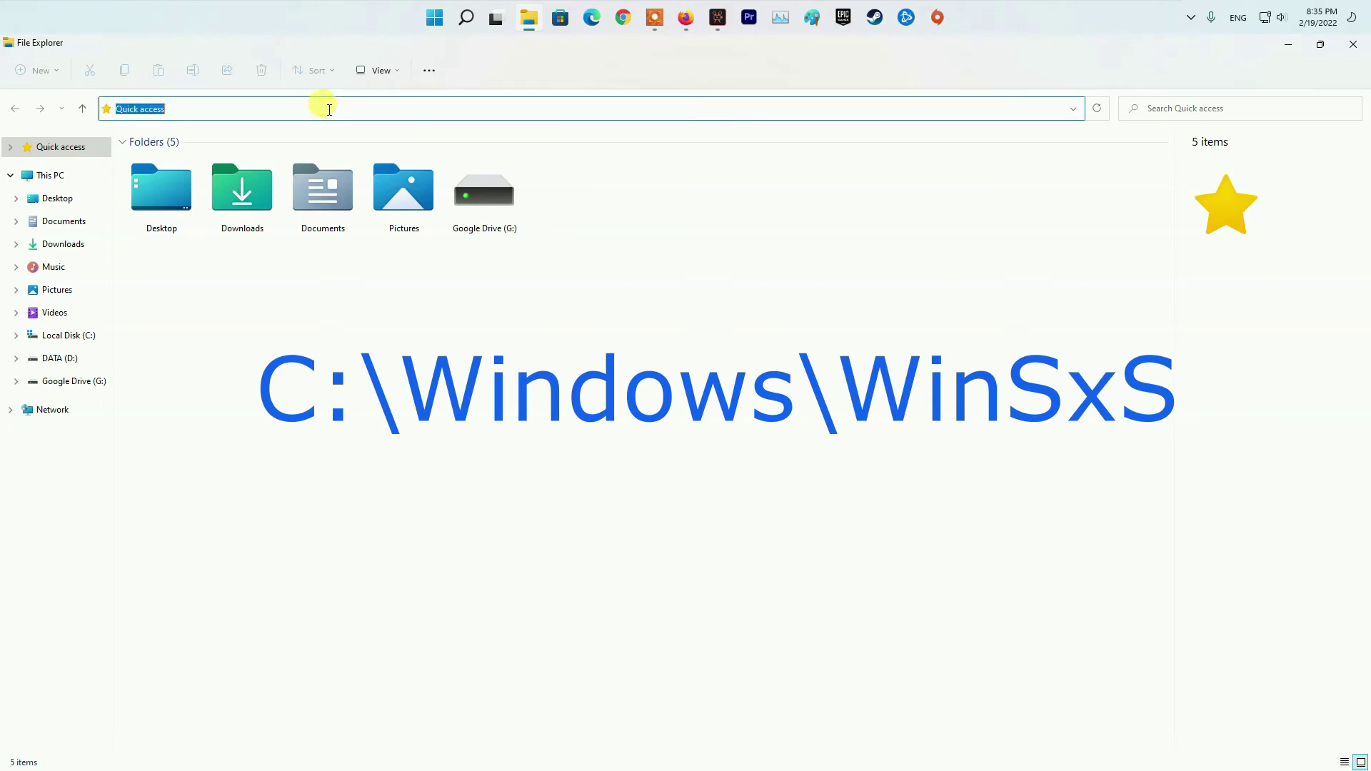
type("C")
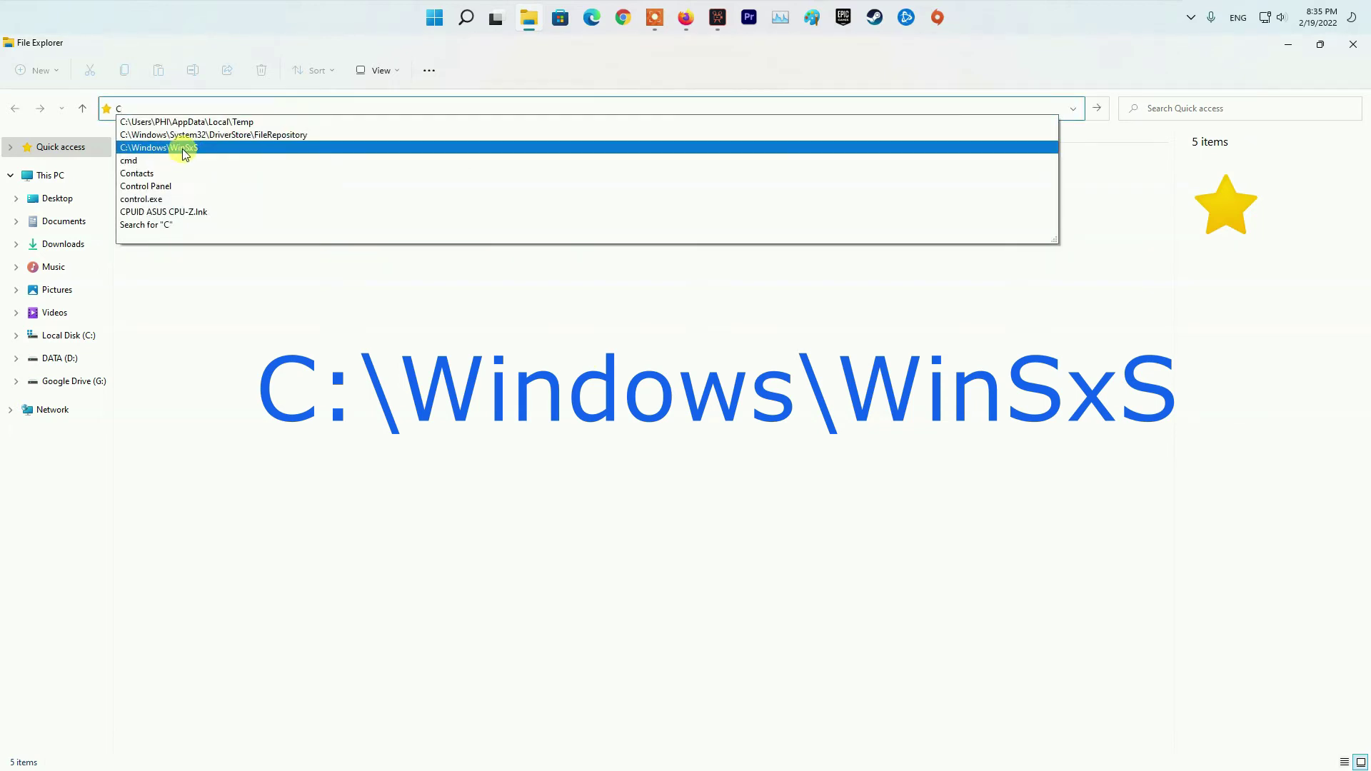
left_click(184, 148)
left_click(367, 107)
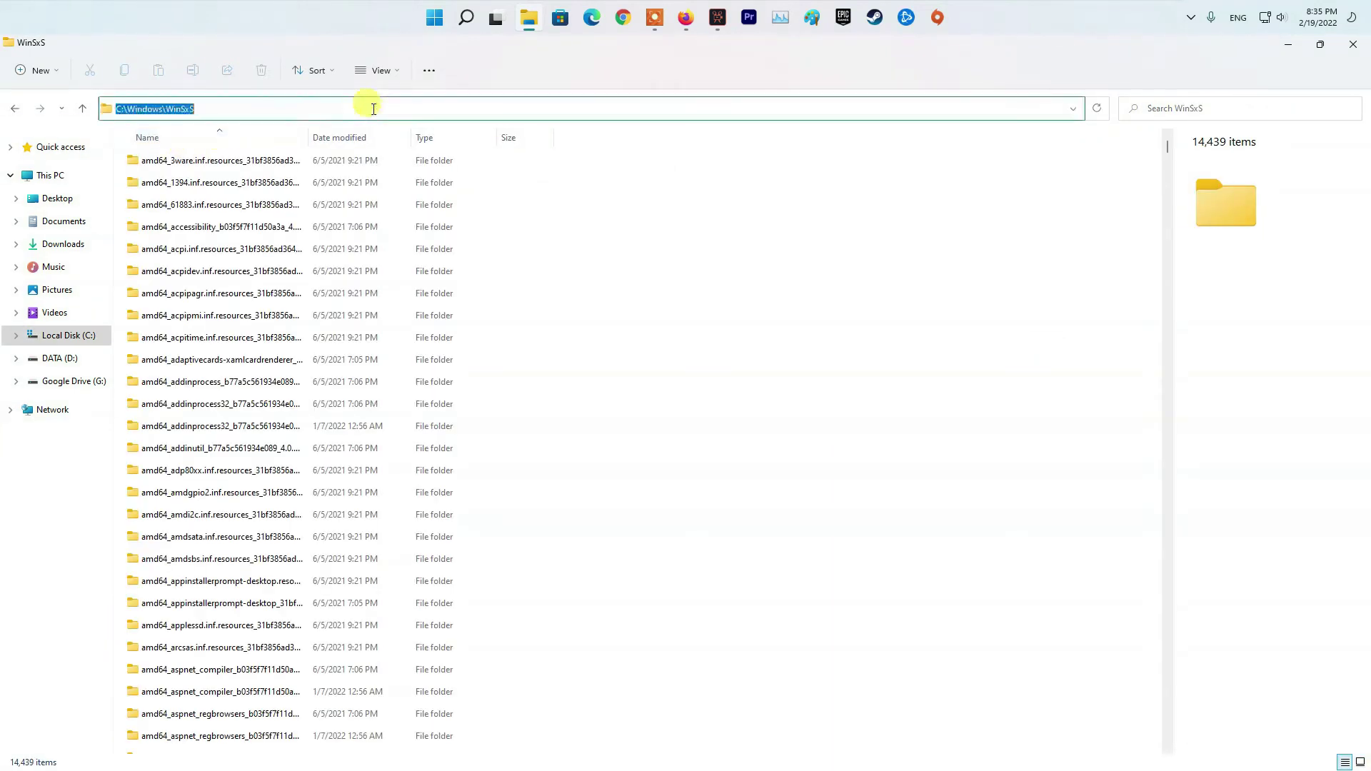
left_click(260, 110)
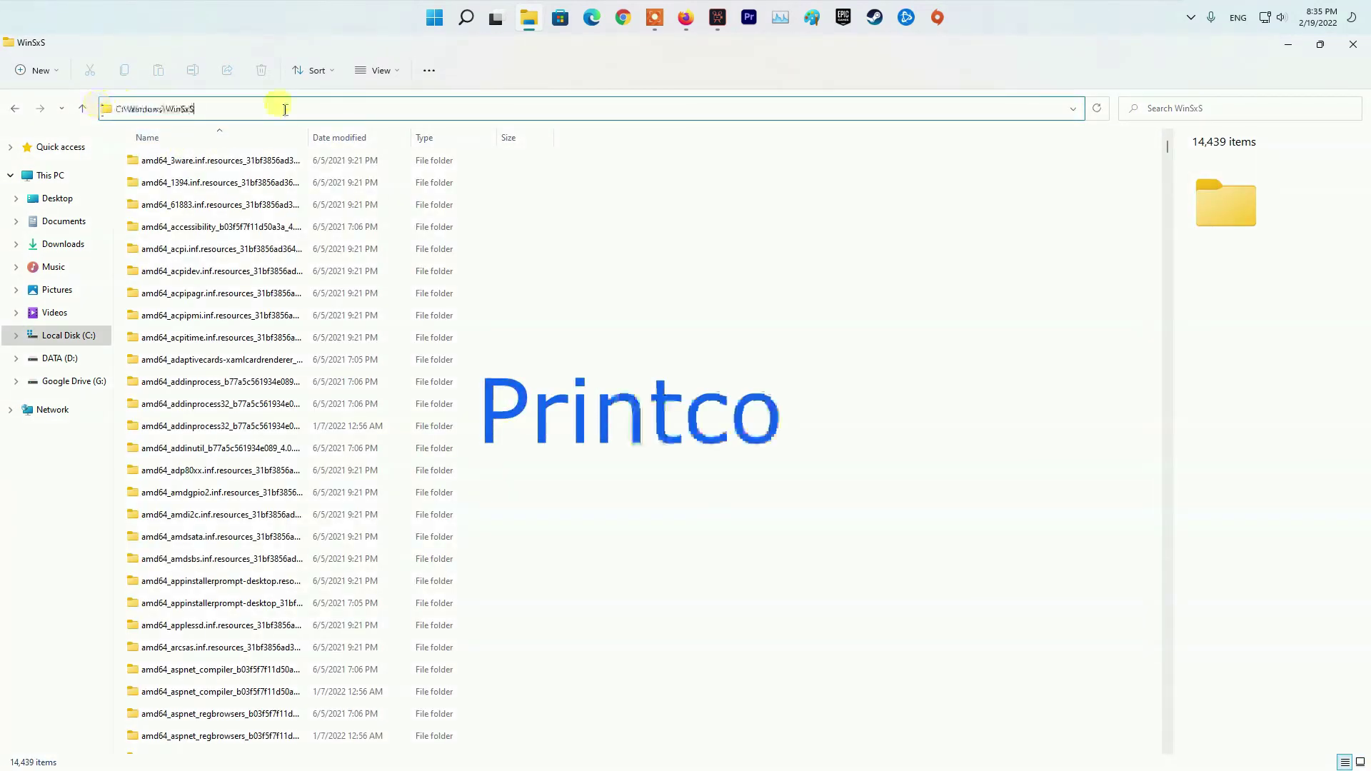
left_click(1150, 108)
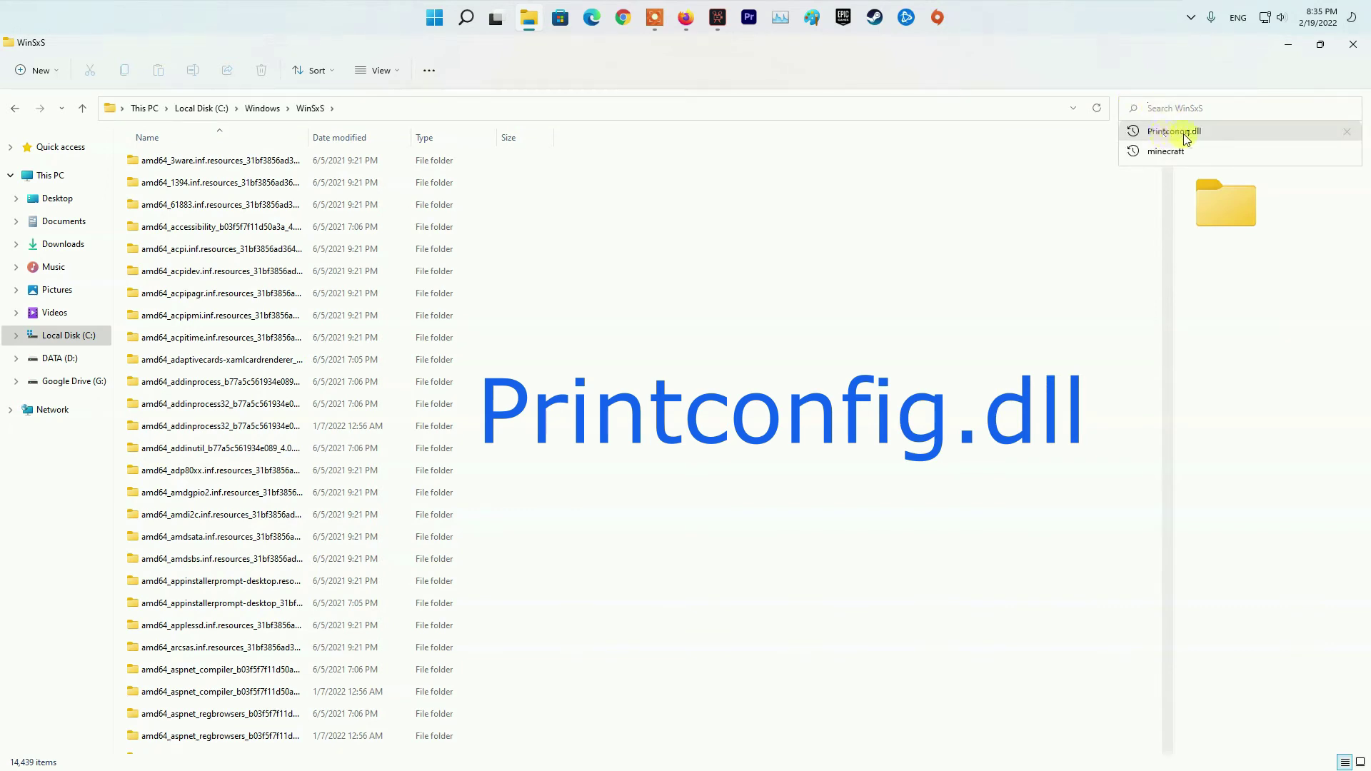
Search WinSxS for Printconfig.dll and copy the 3.75 MB 2/16/2022 result
left_click(1193, 134)
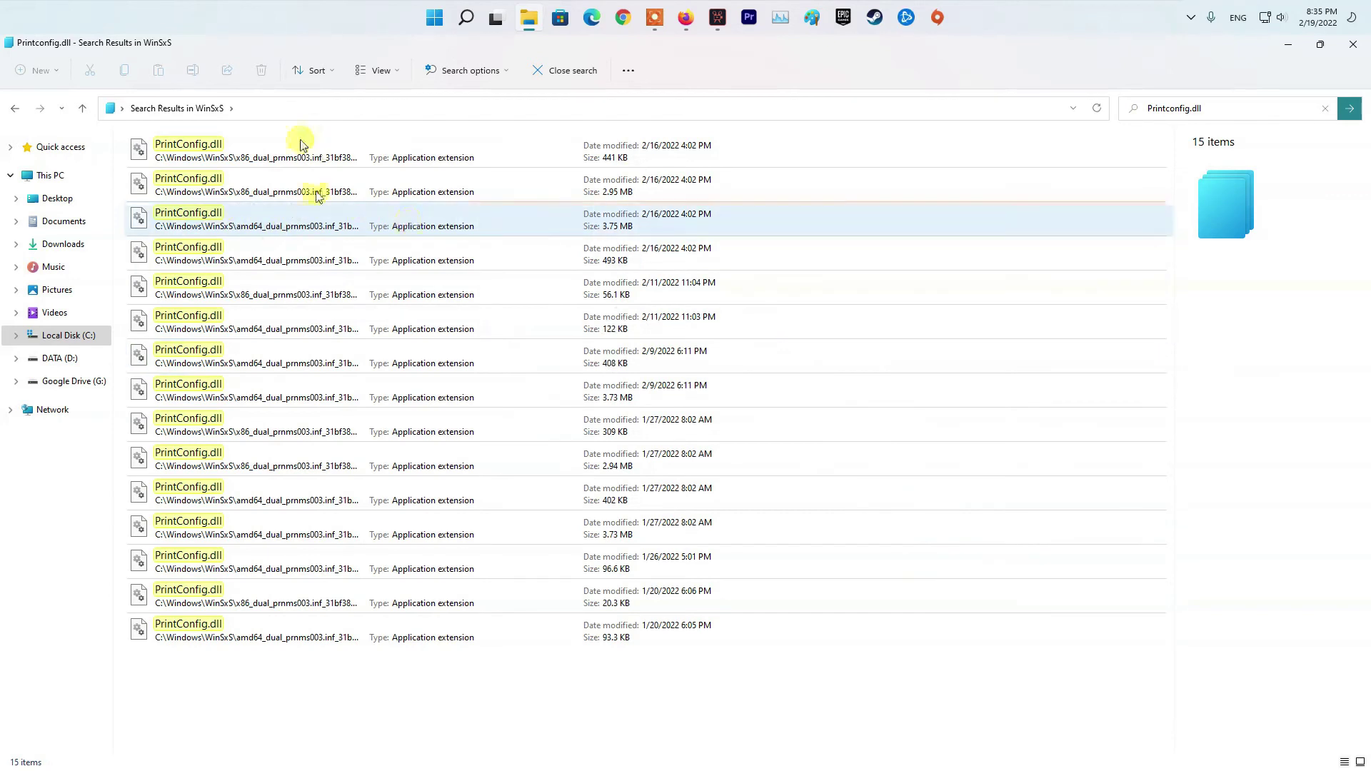
left_click(266, 224)
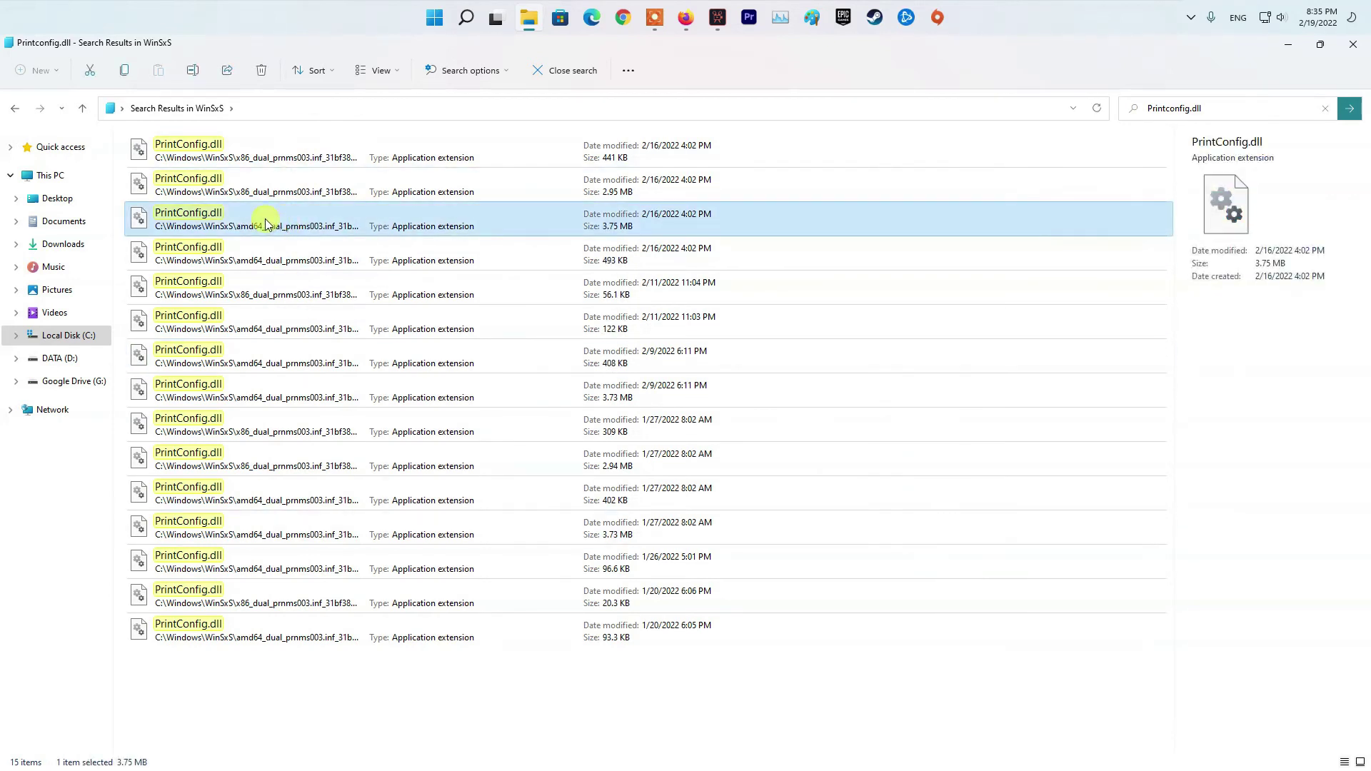
right_click(263, 221)
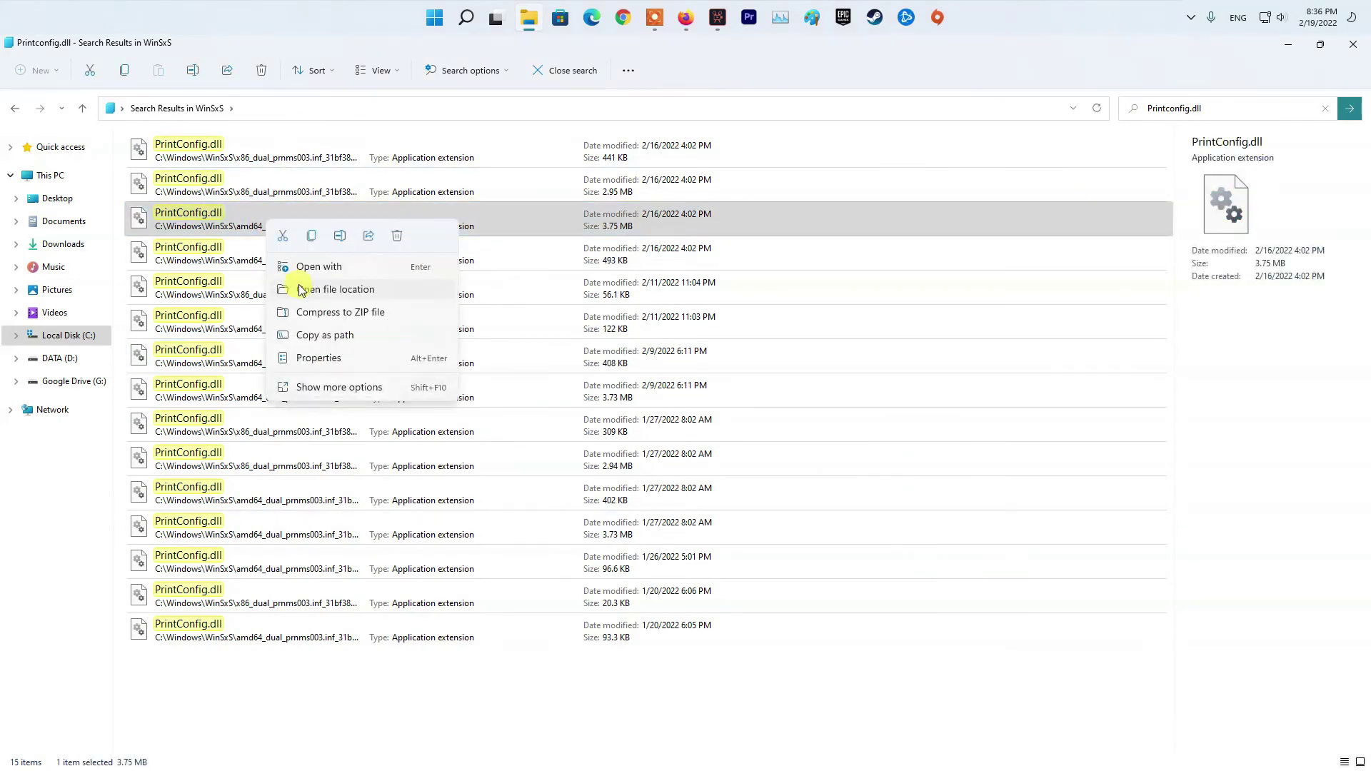
left_click(316, 391)
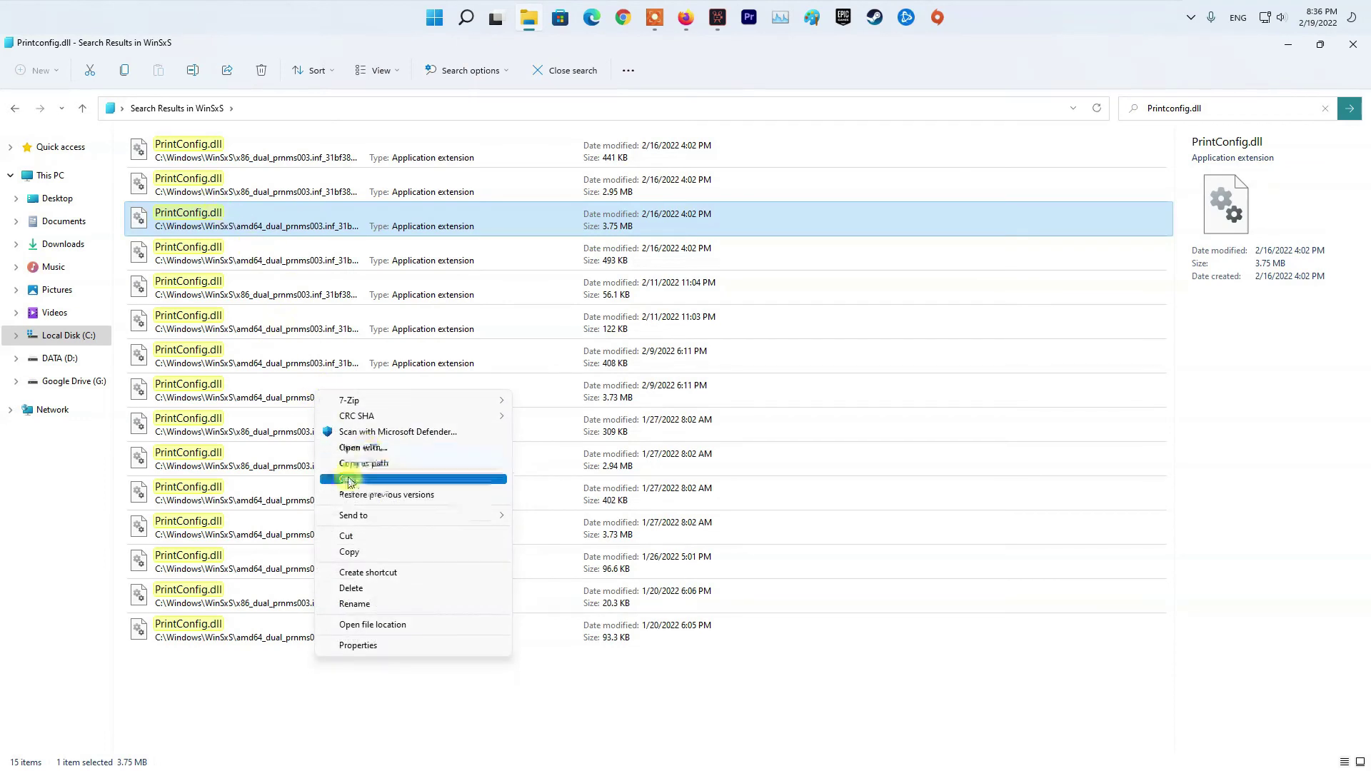
left_click(358, 552)
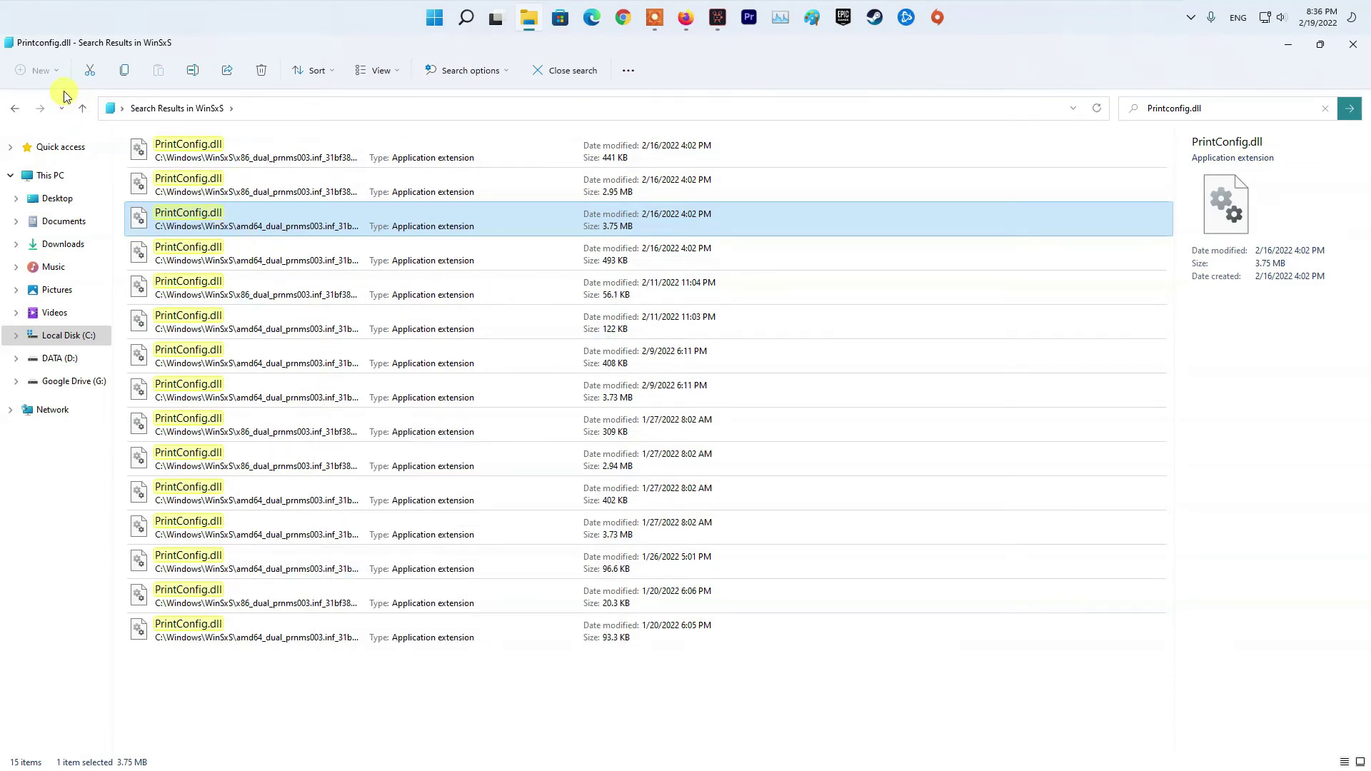
Go to C:\Windows\System32\DriverStore\FileRepository and search it for Printconfig.dll
left_click(285, 107)
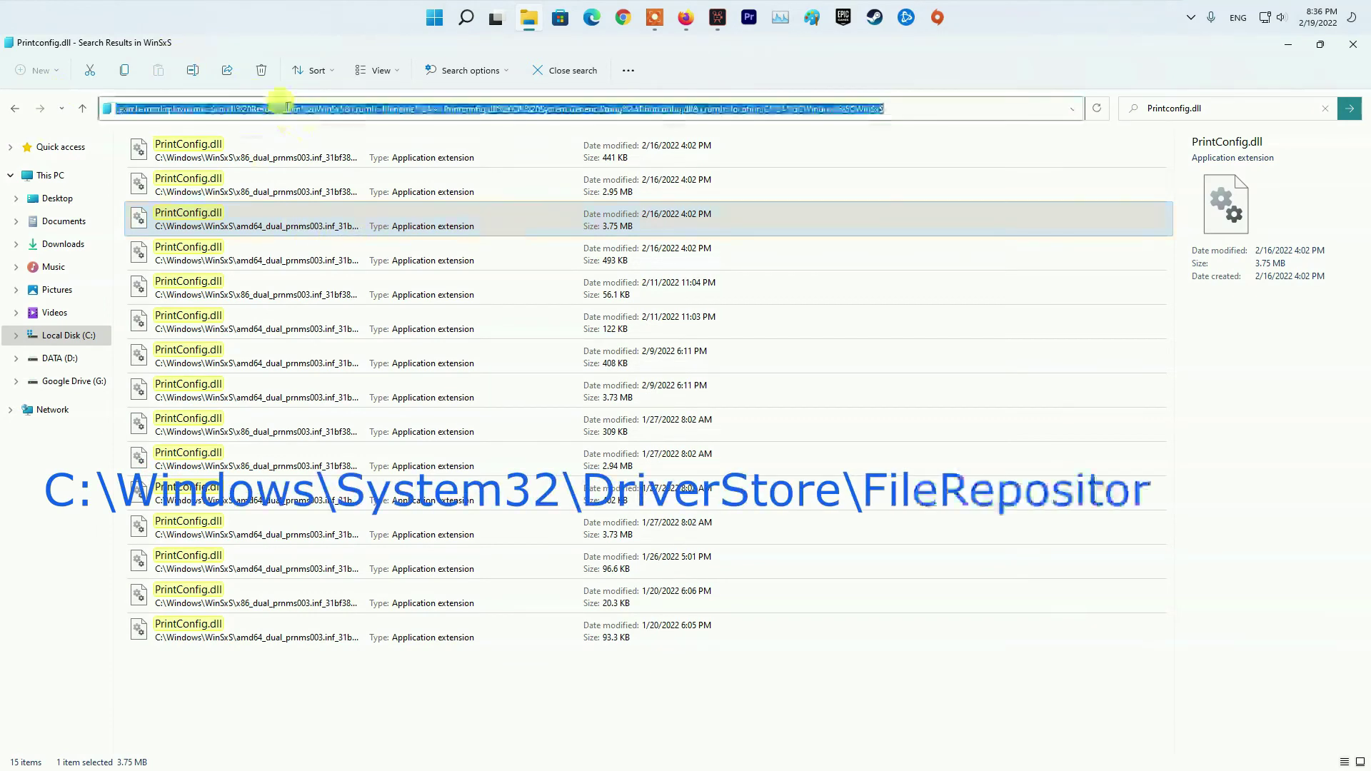
key("BackSpace")
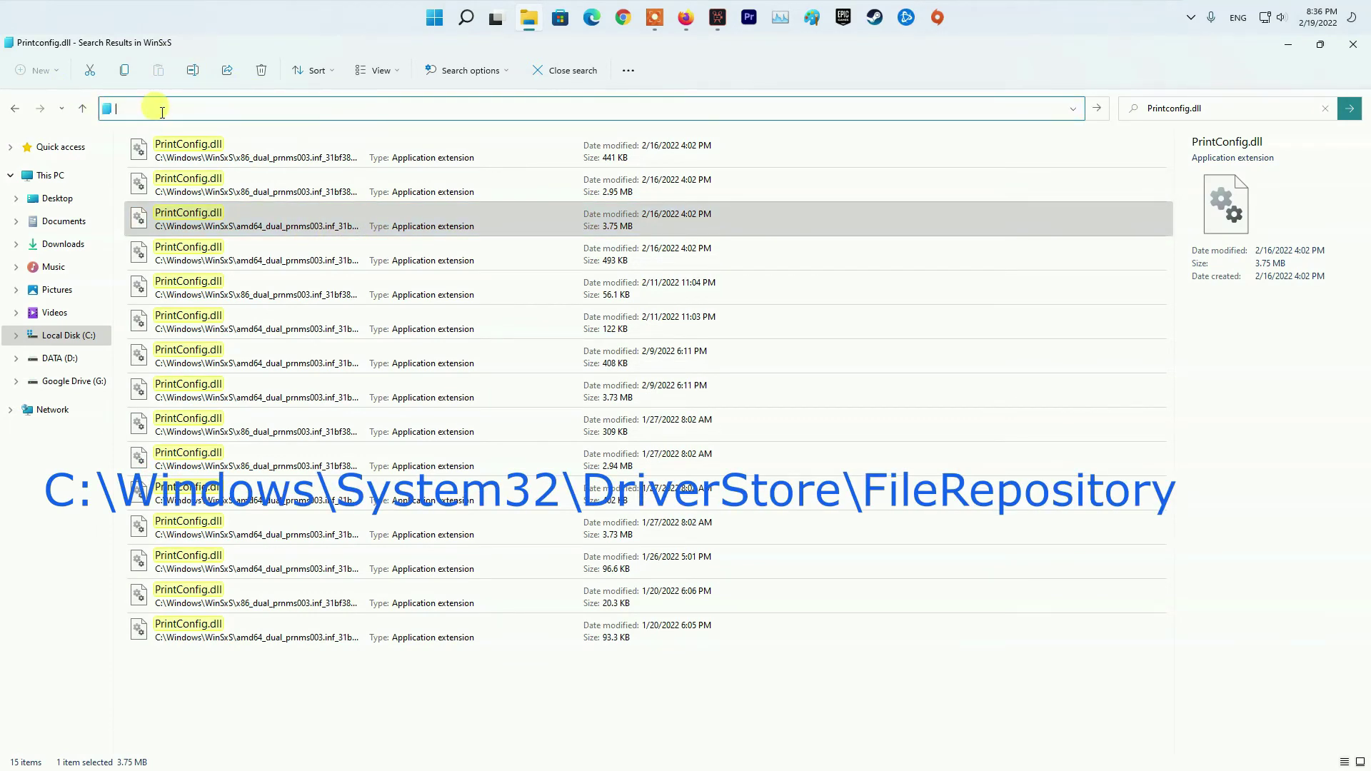
type("C")
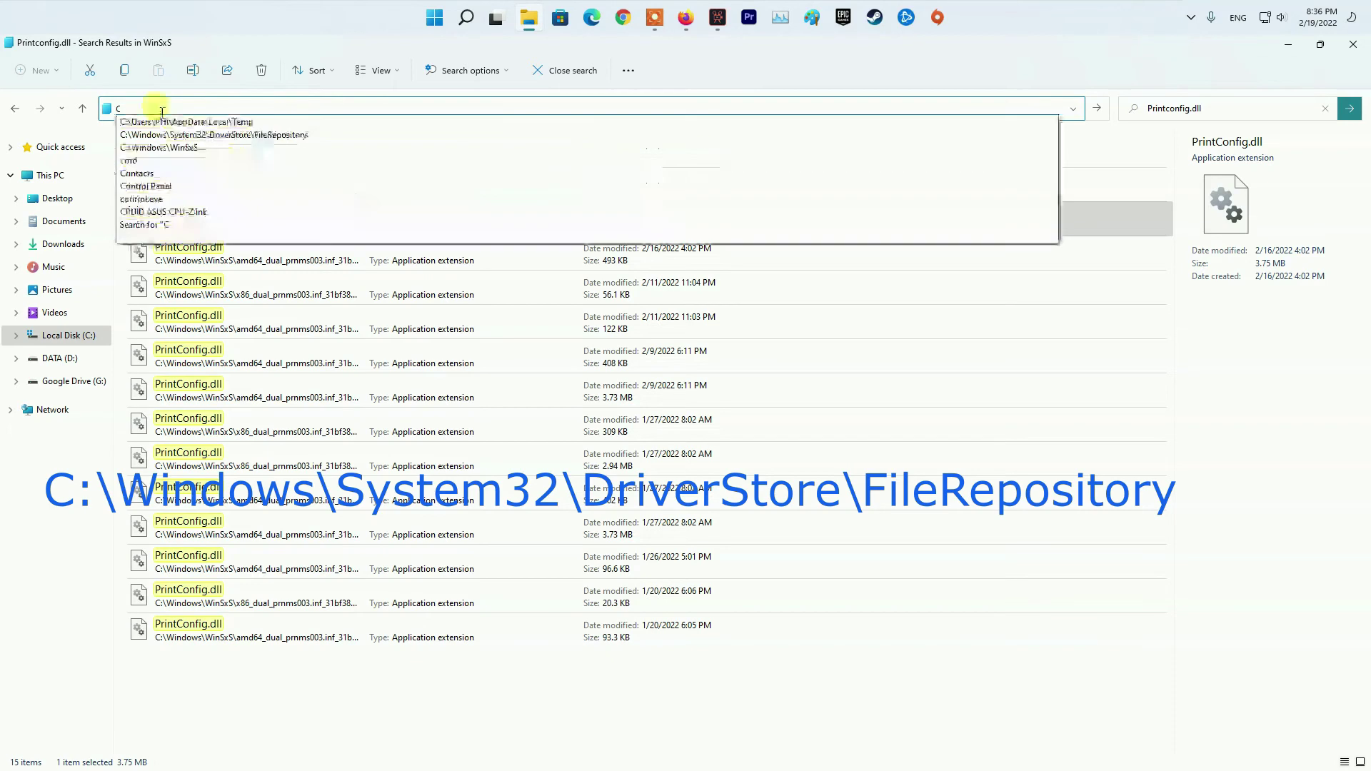
left_click(276, 142)
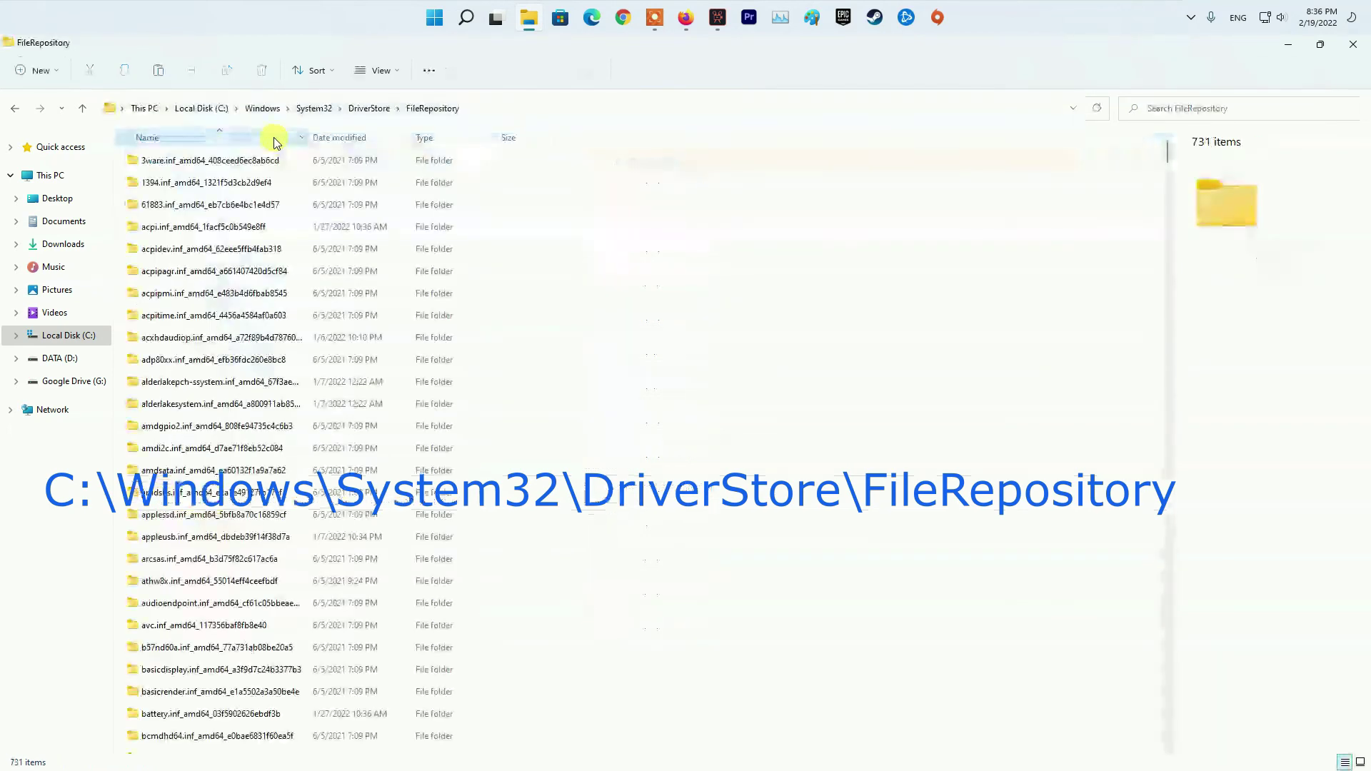
left_click(1189, 108)
left_click(1186, 138)
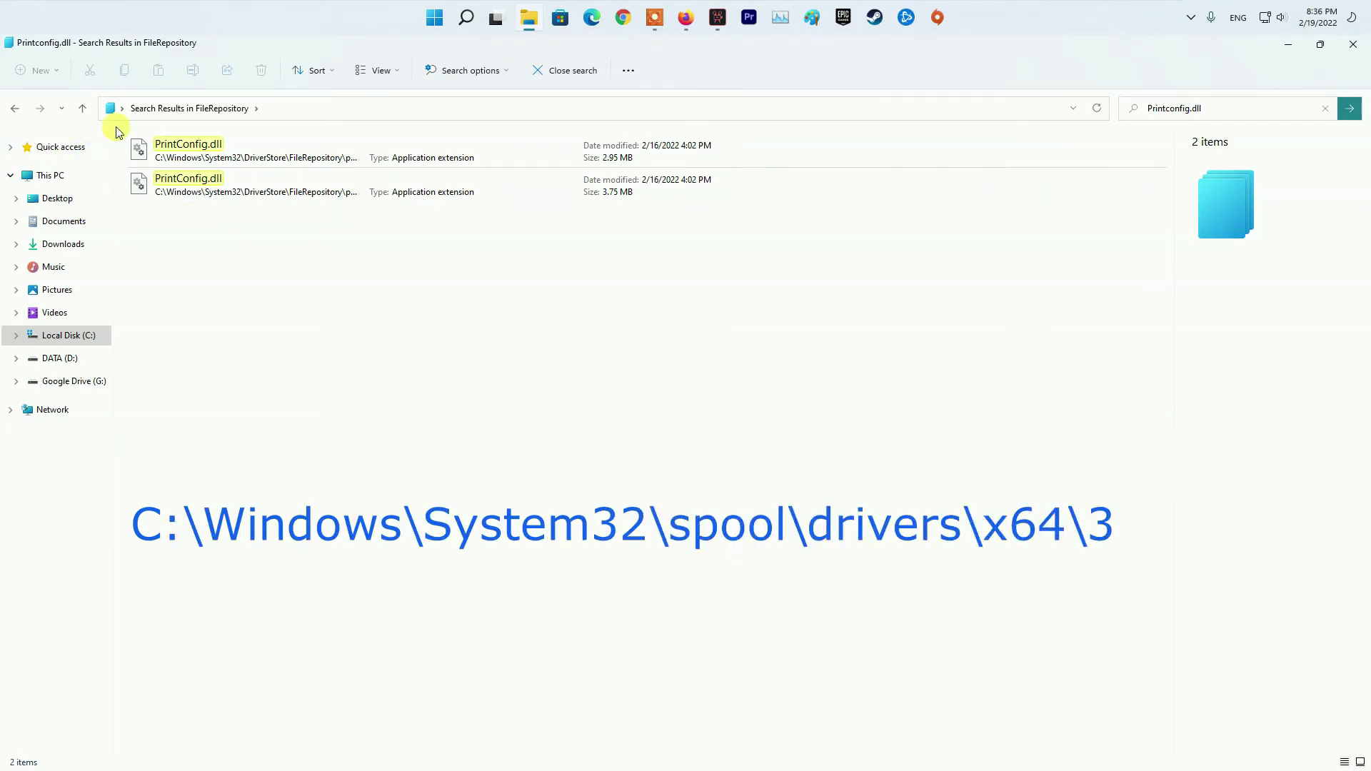
Browse from Local Disk (C:) into the Windows\System32 folder
left_click(68, 335)
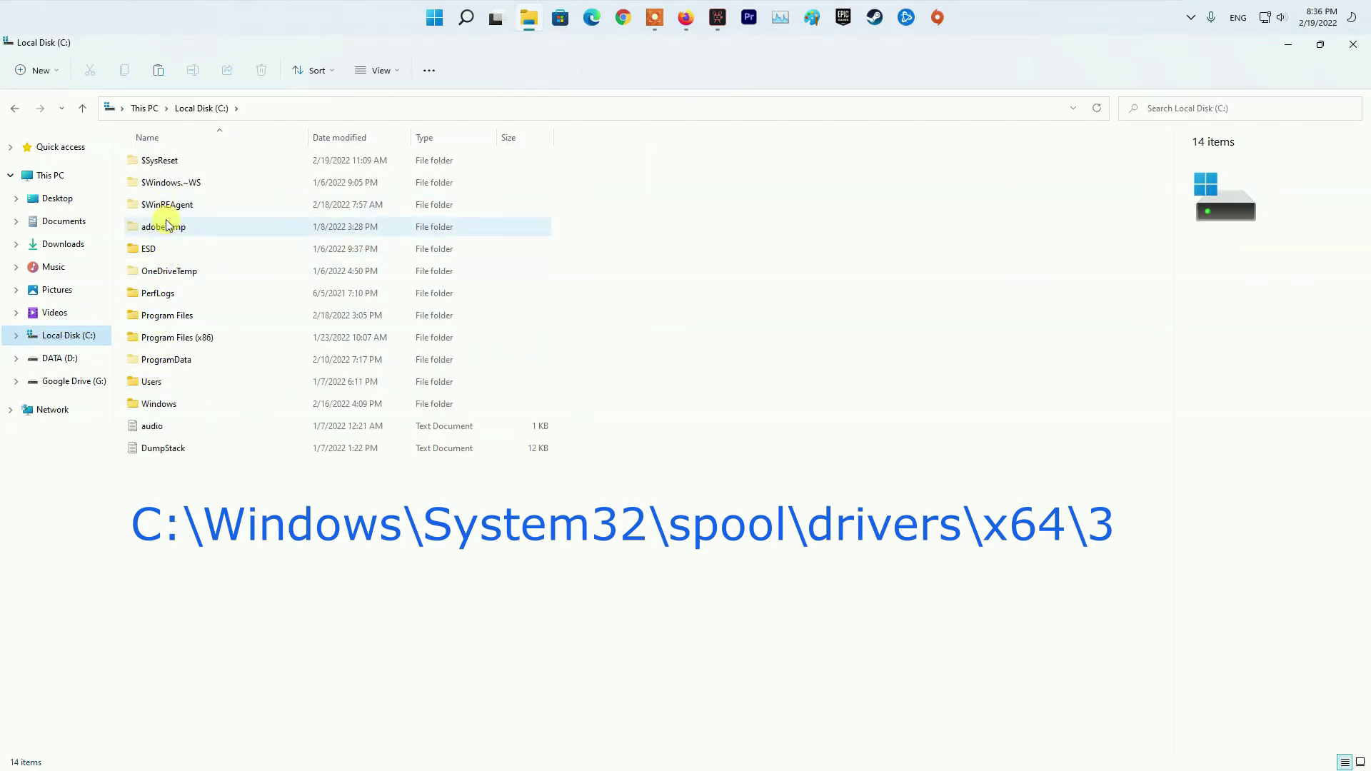
double_click(158, 403)
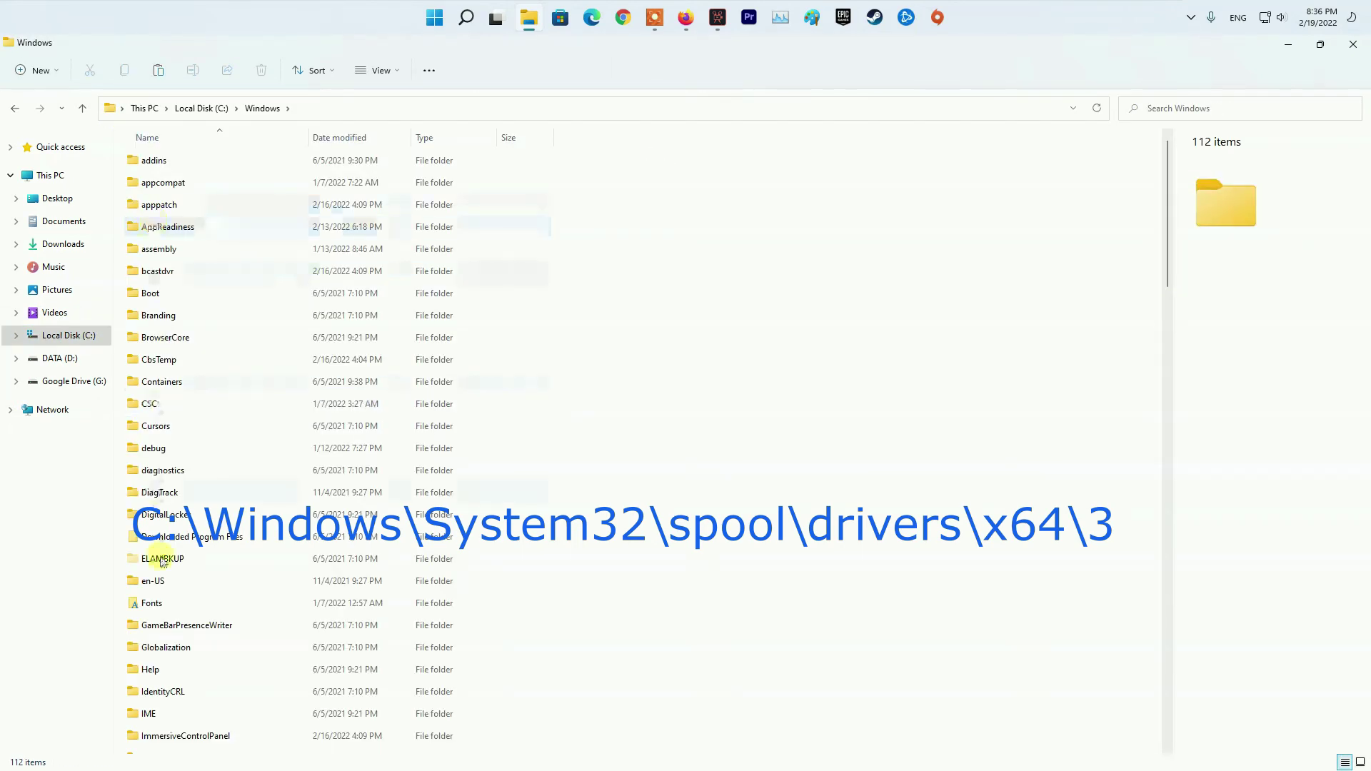
left_click(154, 579)
scroll(155, 585, "down", 3)
scroll(155, 586, "down", 10)
left_click(154, 698)
scroll(154, 697, "down", 2)
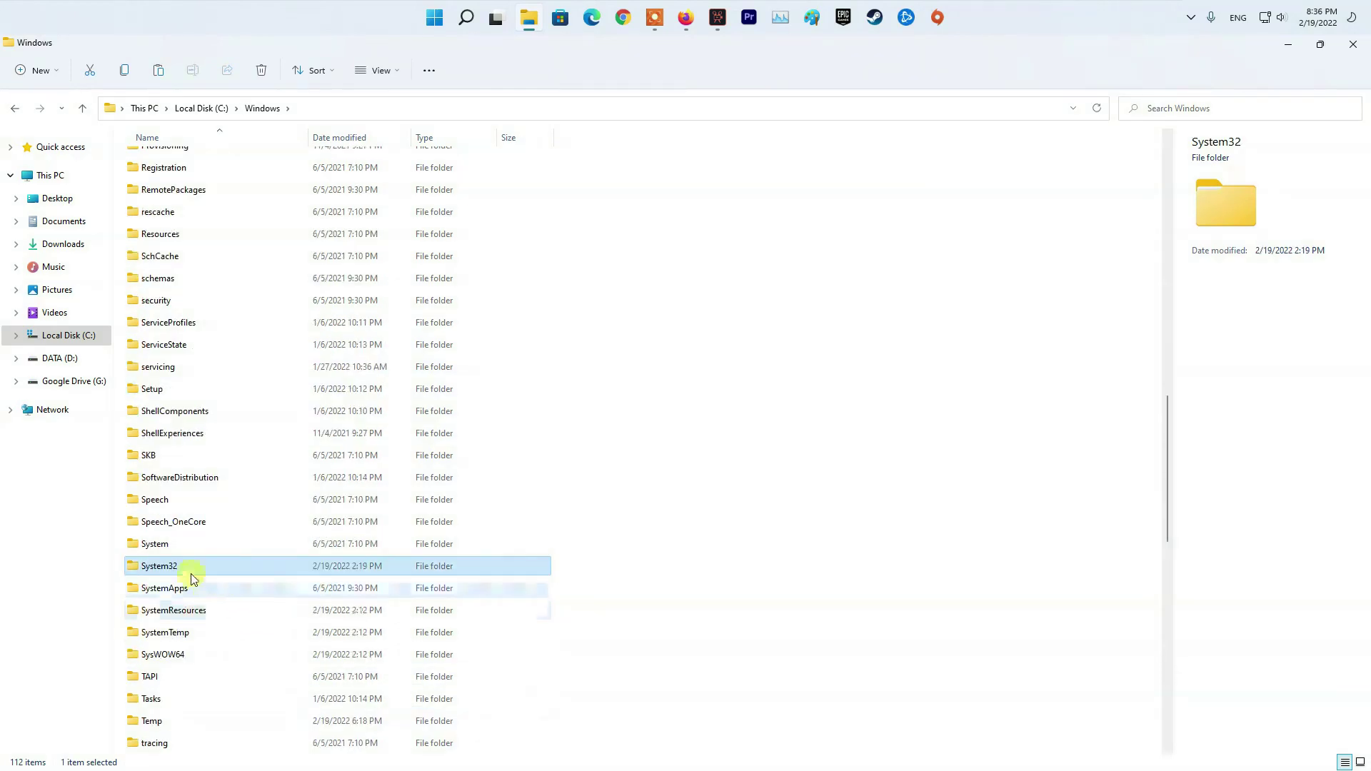
double_click(165, 569)
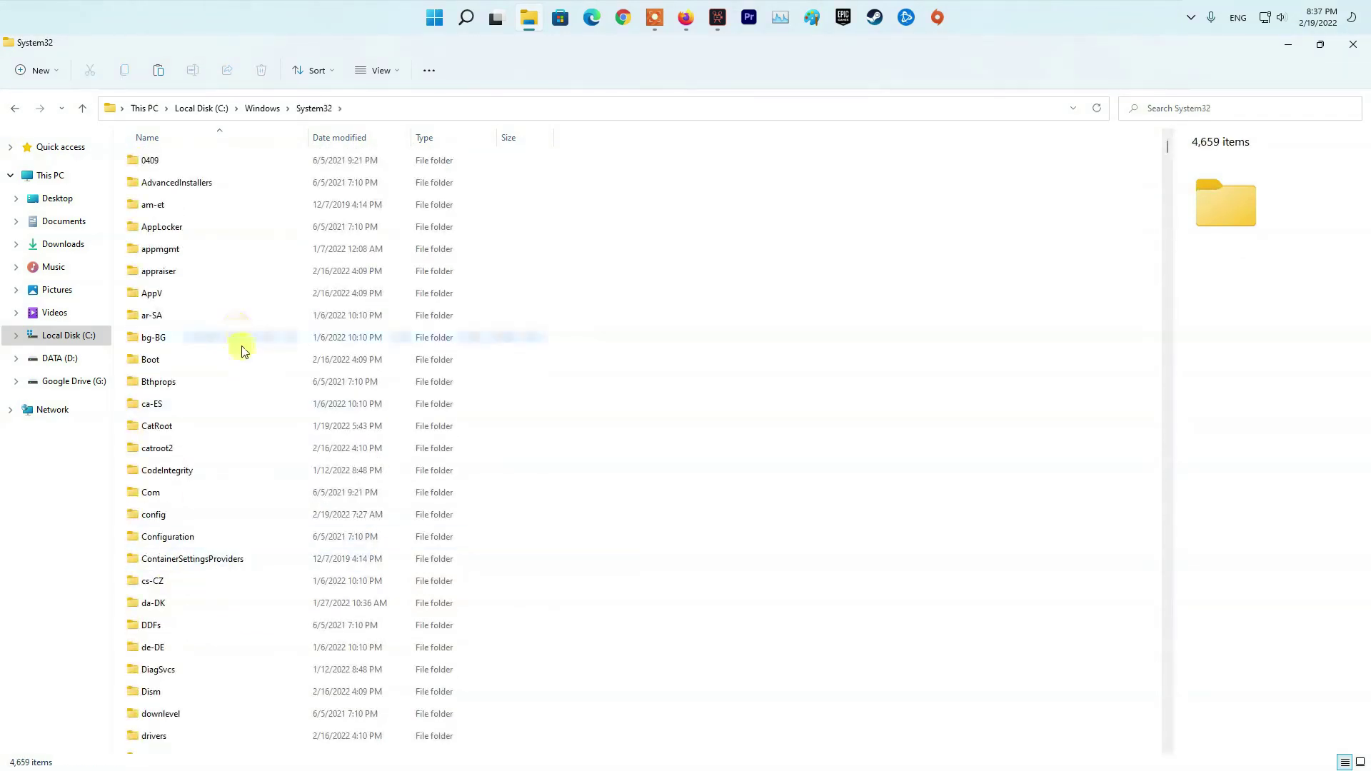
Navigate into System32\spool\drivers\x64\3
key("s")
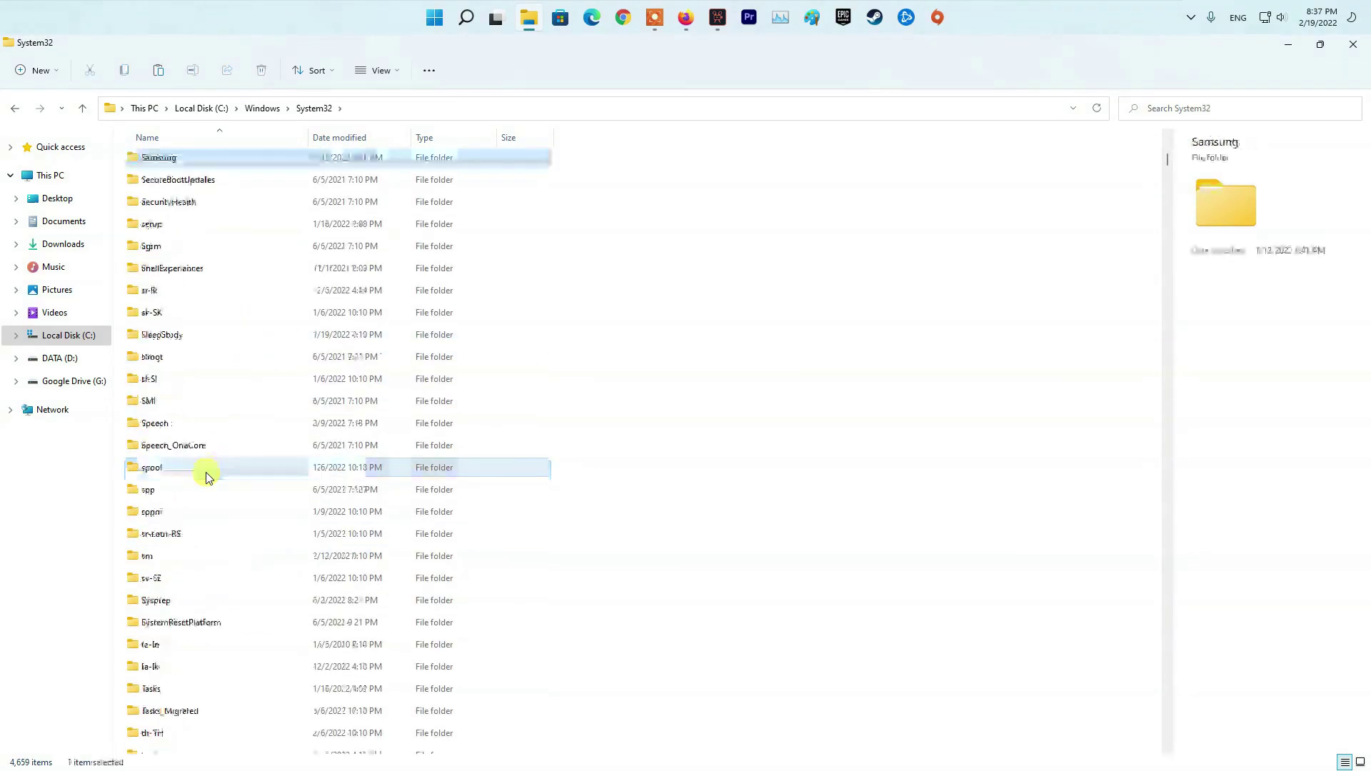
left_click(156, 470)
double_click(157, 472)
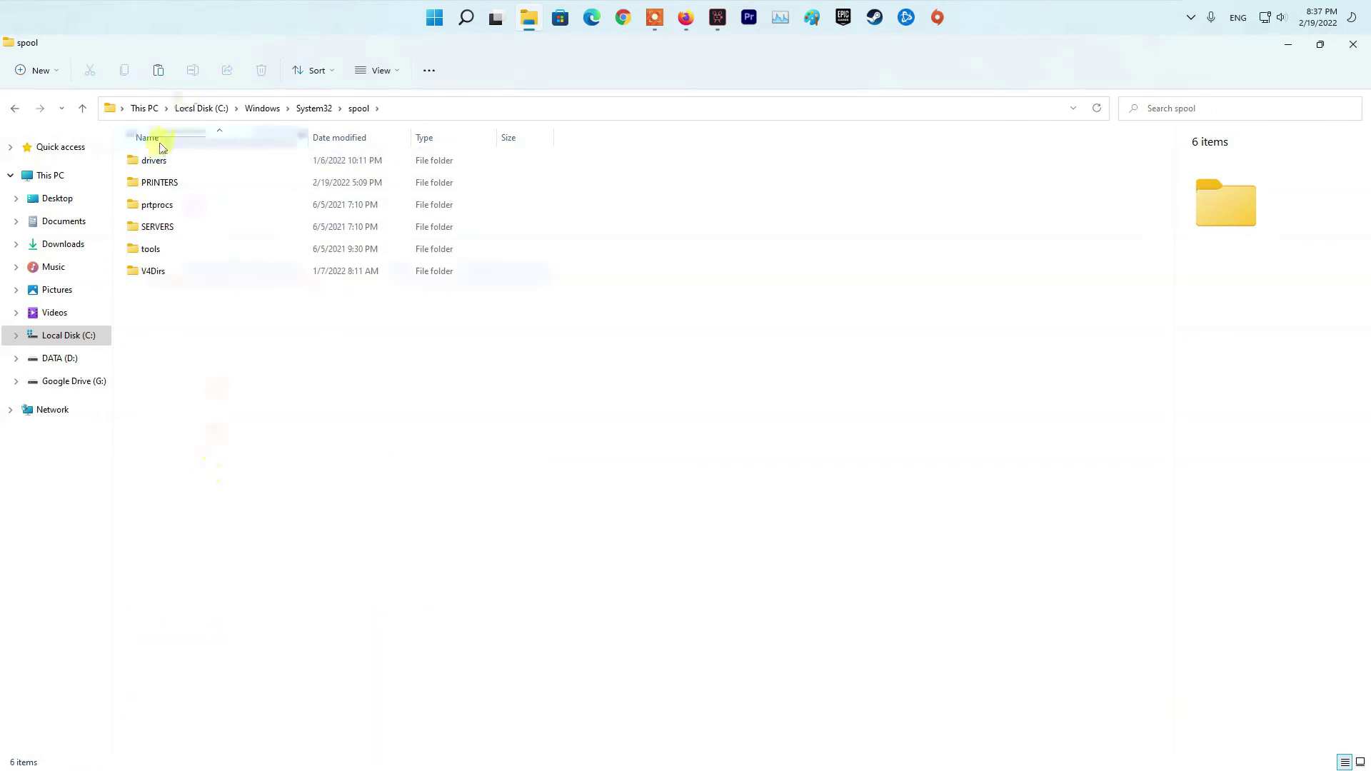
left_click(160, 162)
double_click(169, 162)
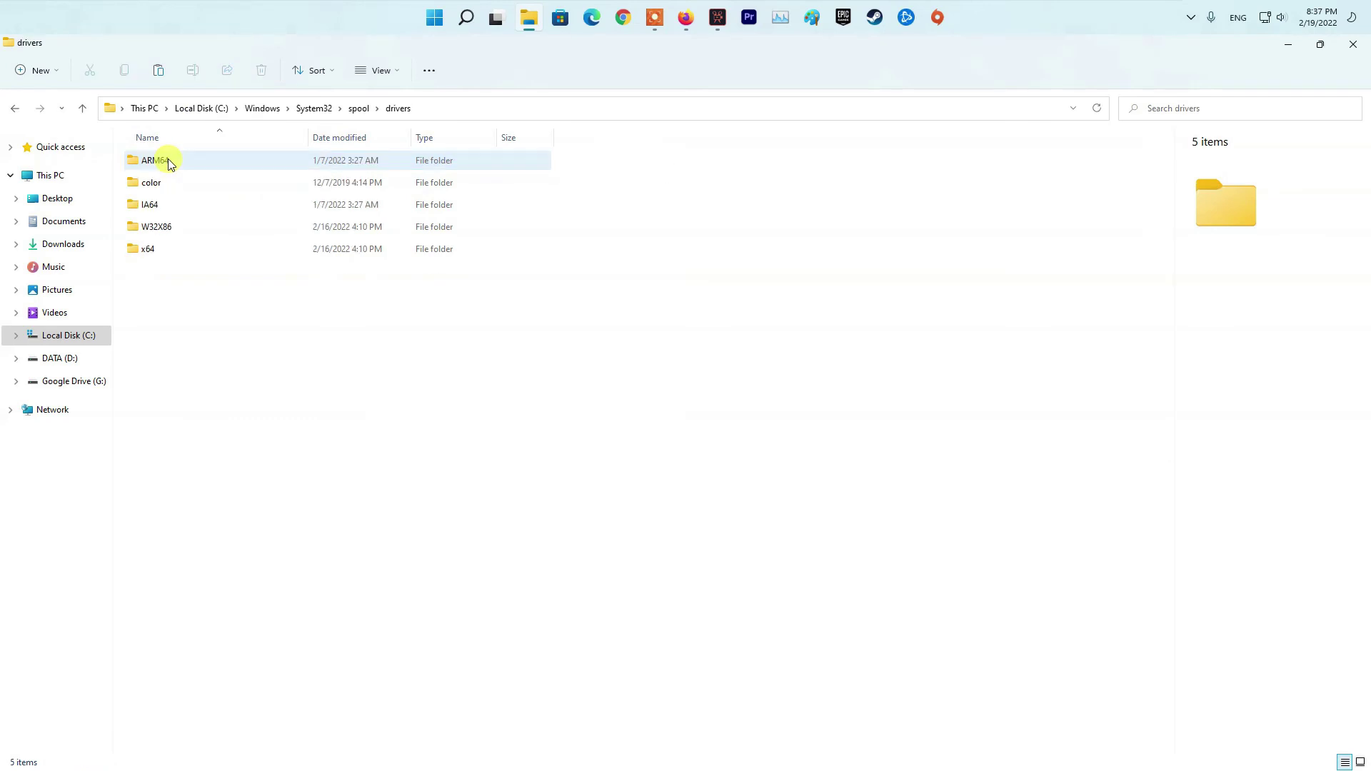
mouse_move(149, 249)
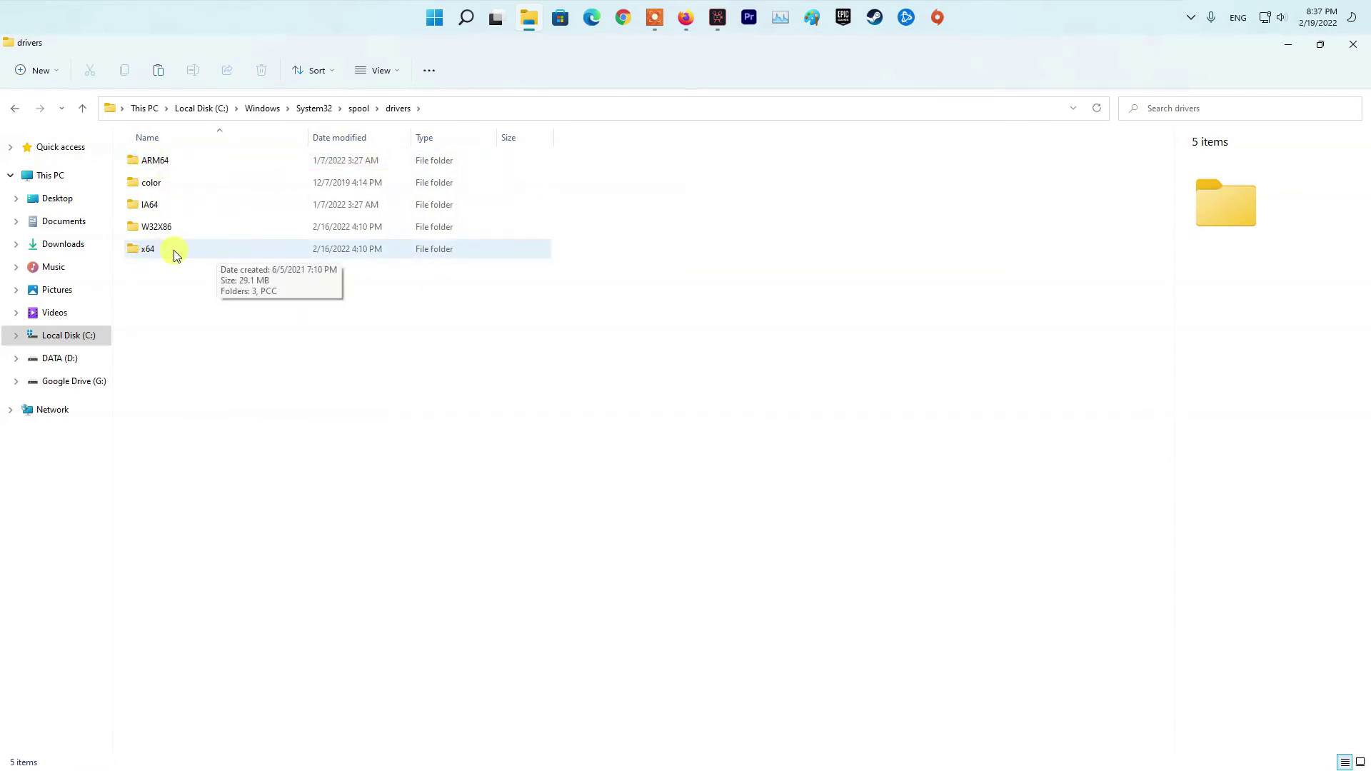
double_click(177, 255)
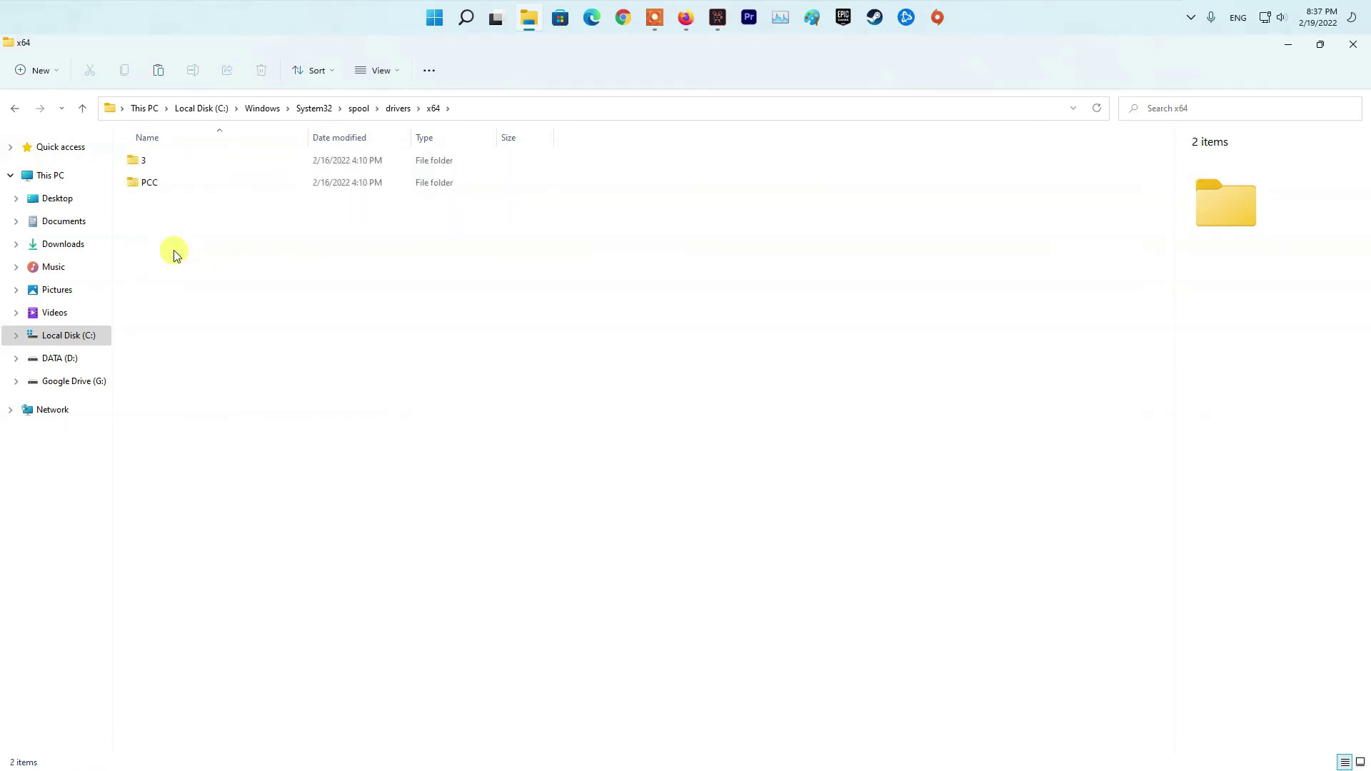
left_click(149, 162)
double_click(150, 162)
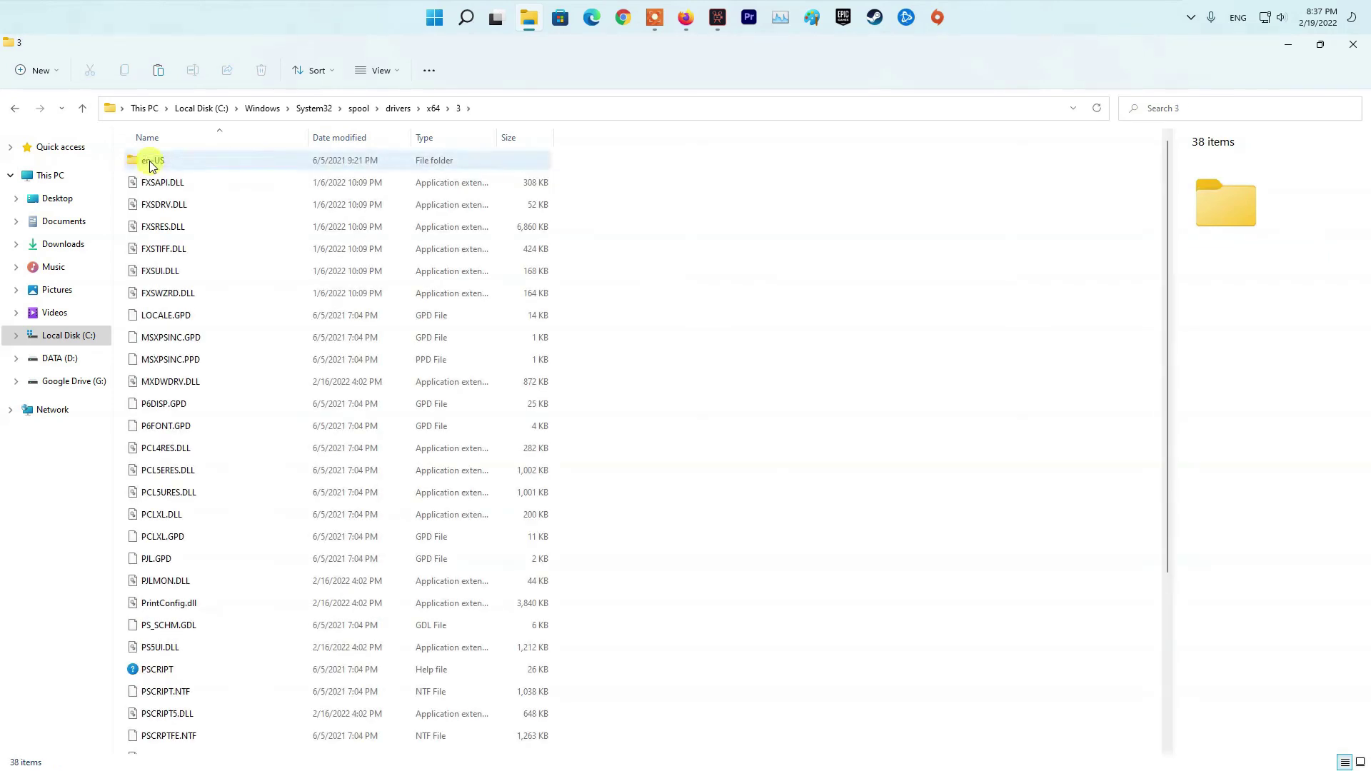
Paste the copied PrintConfig.dll over the existing file, then restart the PC from Start
right_click(669, 237)
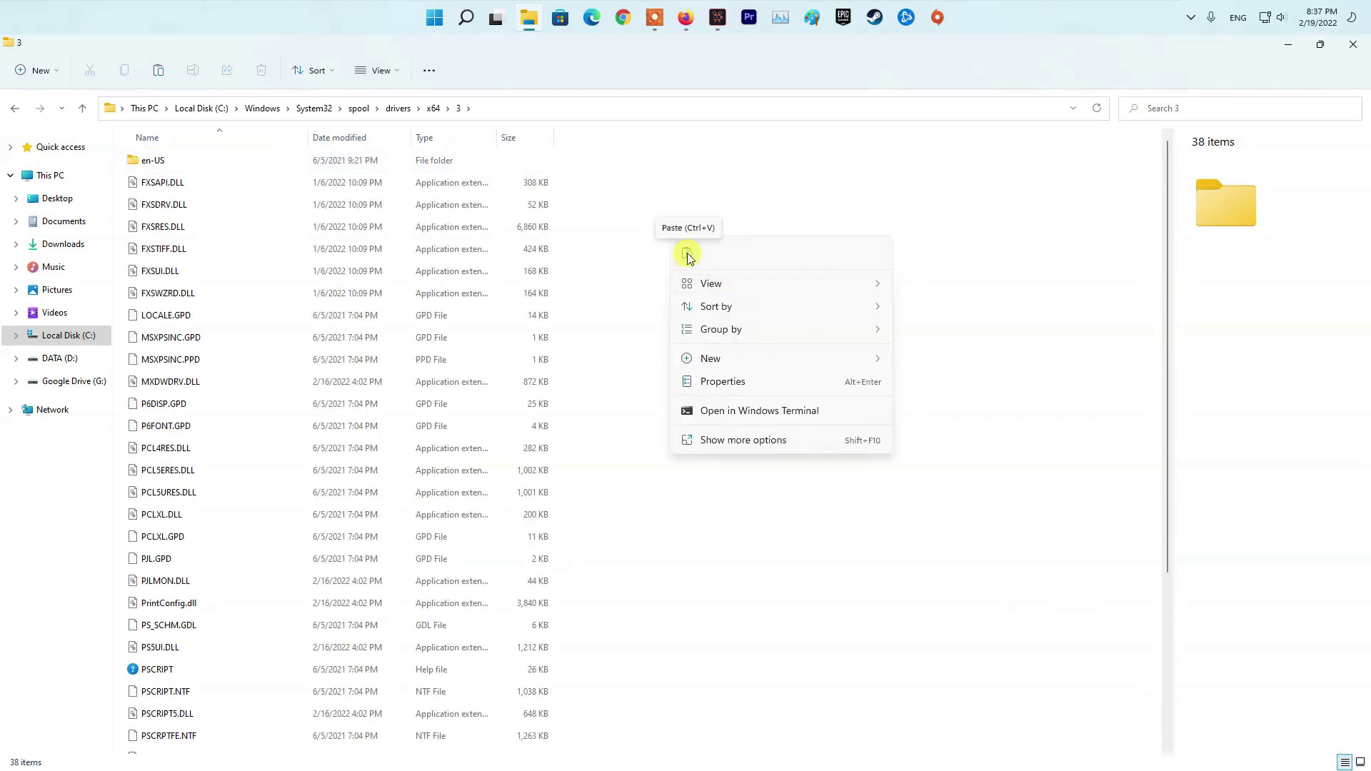
left_click(688, 255)
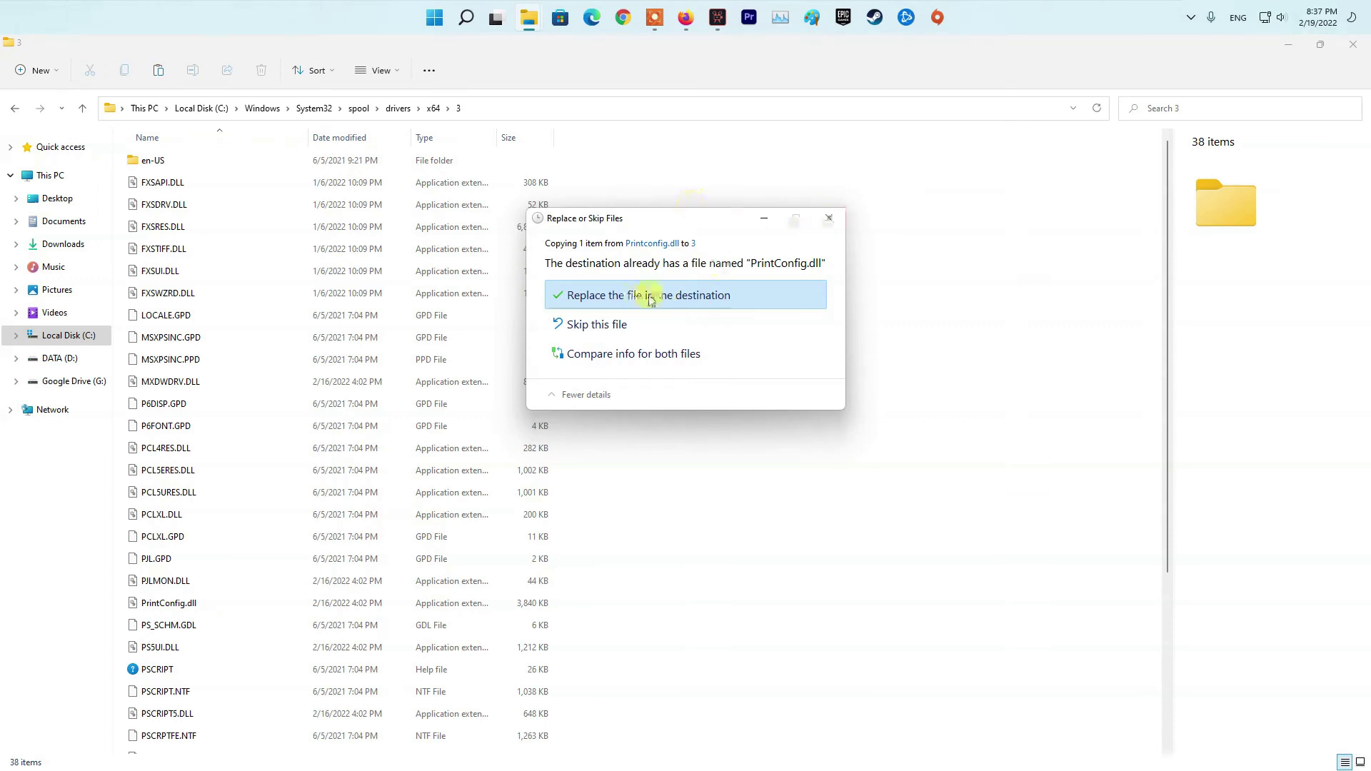
left_click(646, 295)
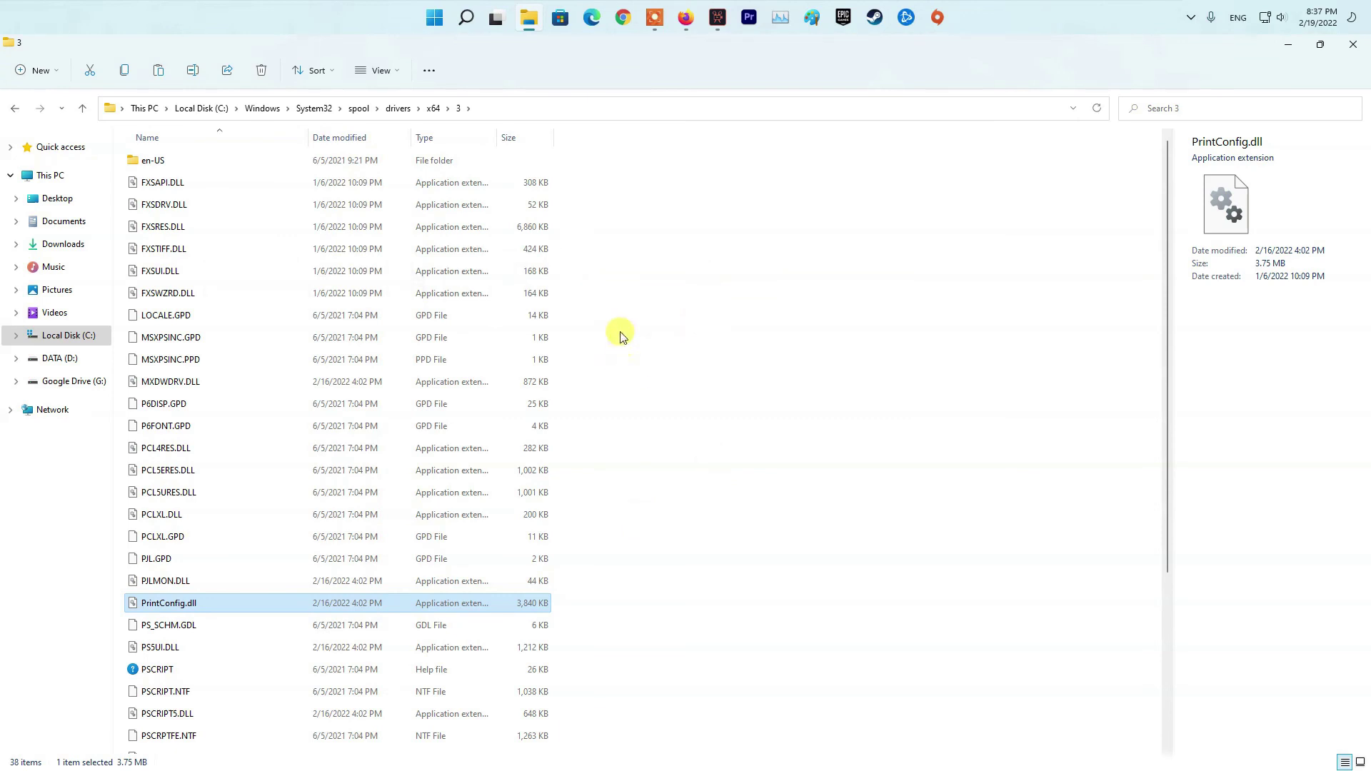
left_click(434, 17)
left_click(415, 538)
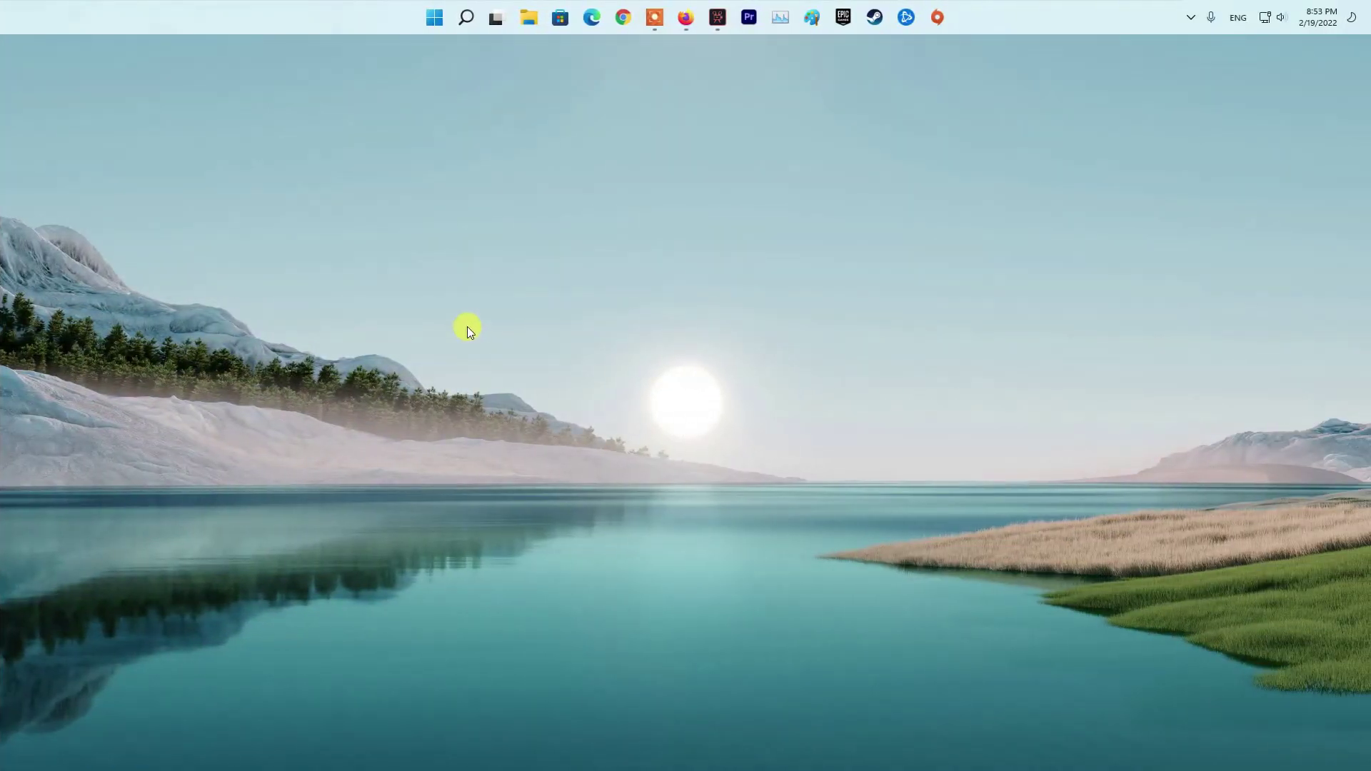
Launch System Restore by searching 'rstrui' from the Start menu
left_click(437, 17)
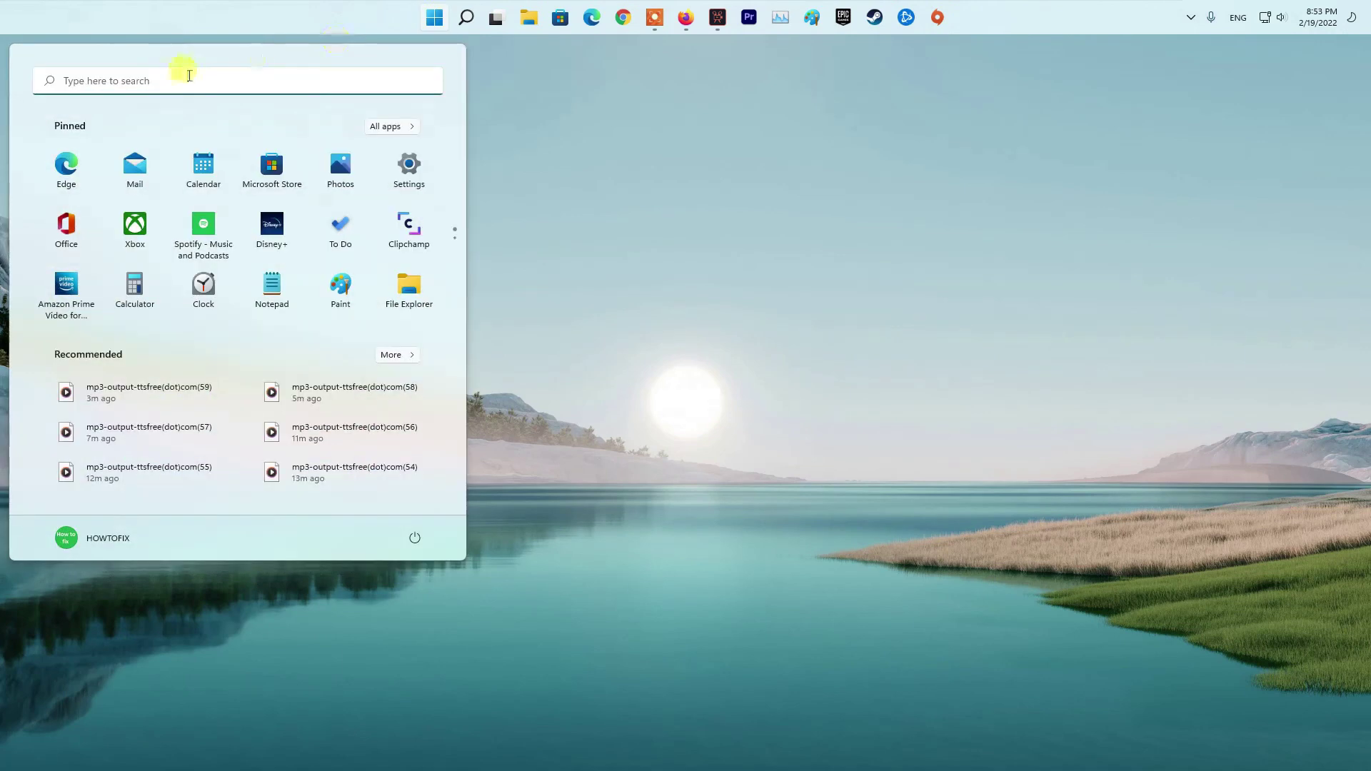
type("rst")
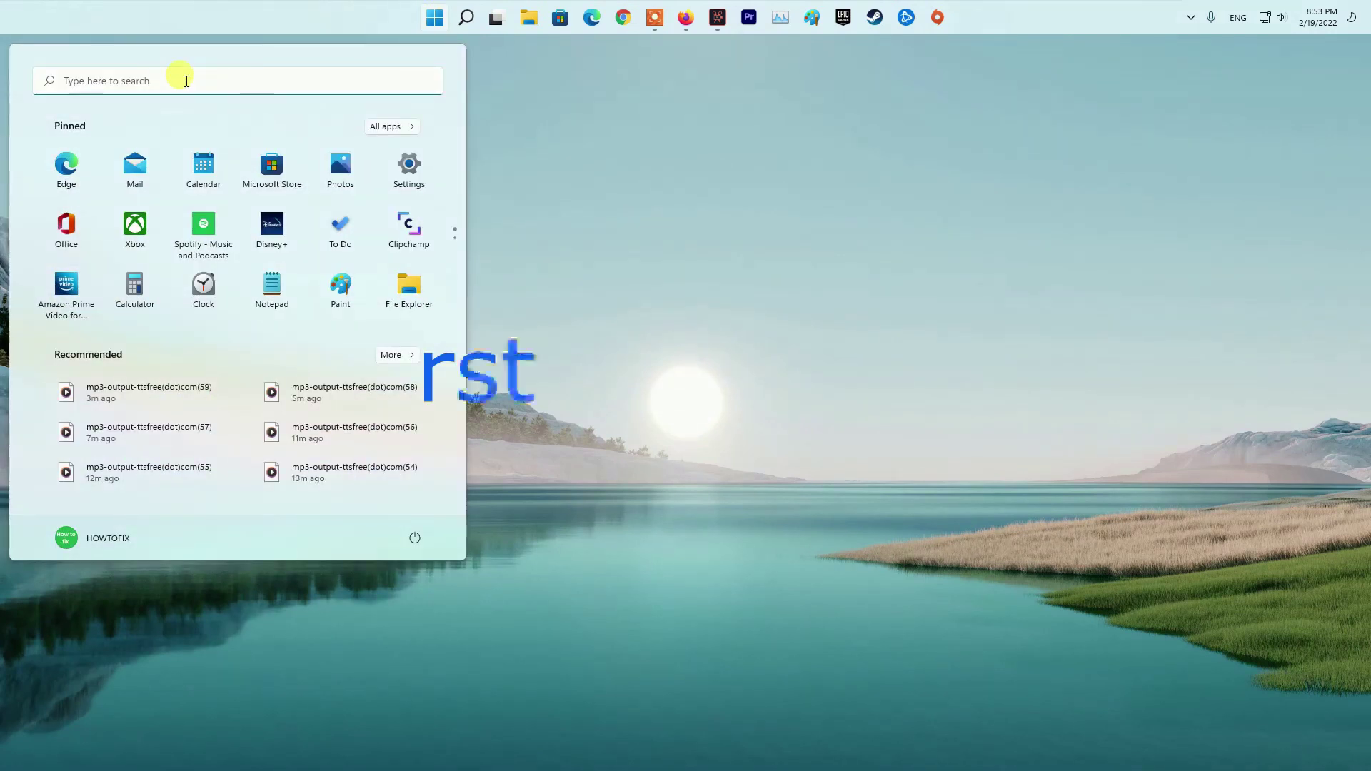
type("rui")
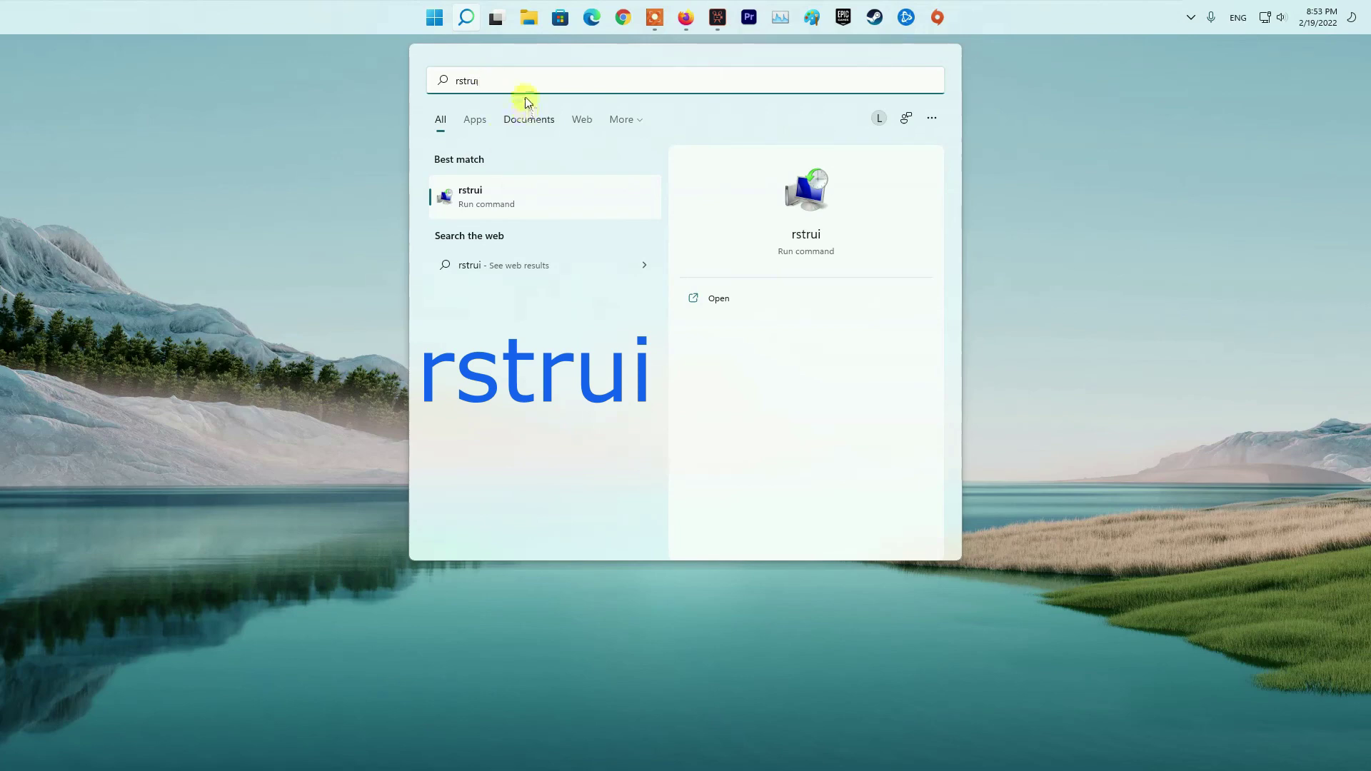
key("Return")
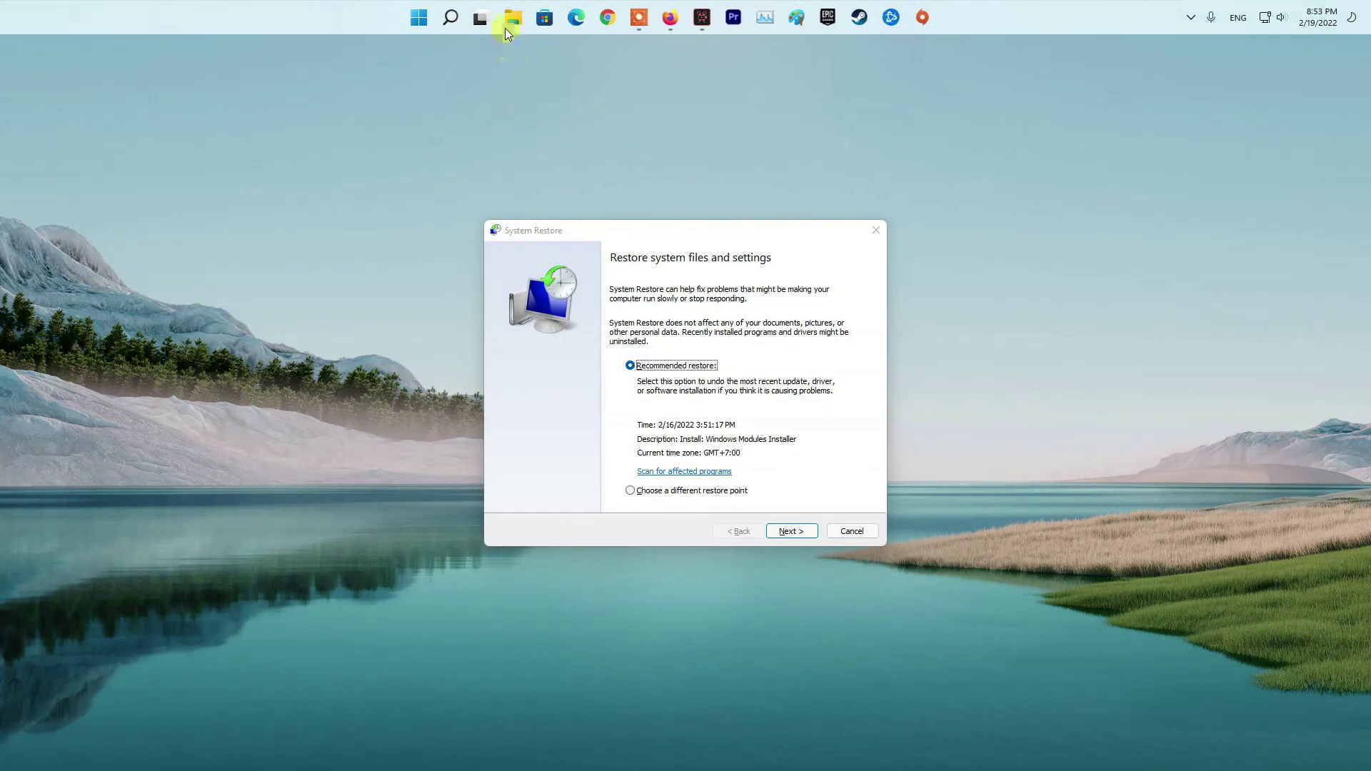
Pick the 2/16/2022 Windows Modules Installer restore point and advance to confirmation
left_click(647, 492)
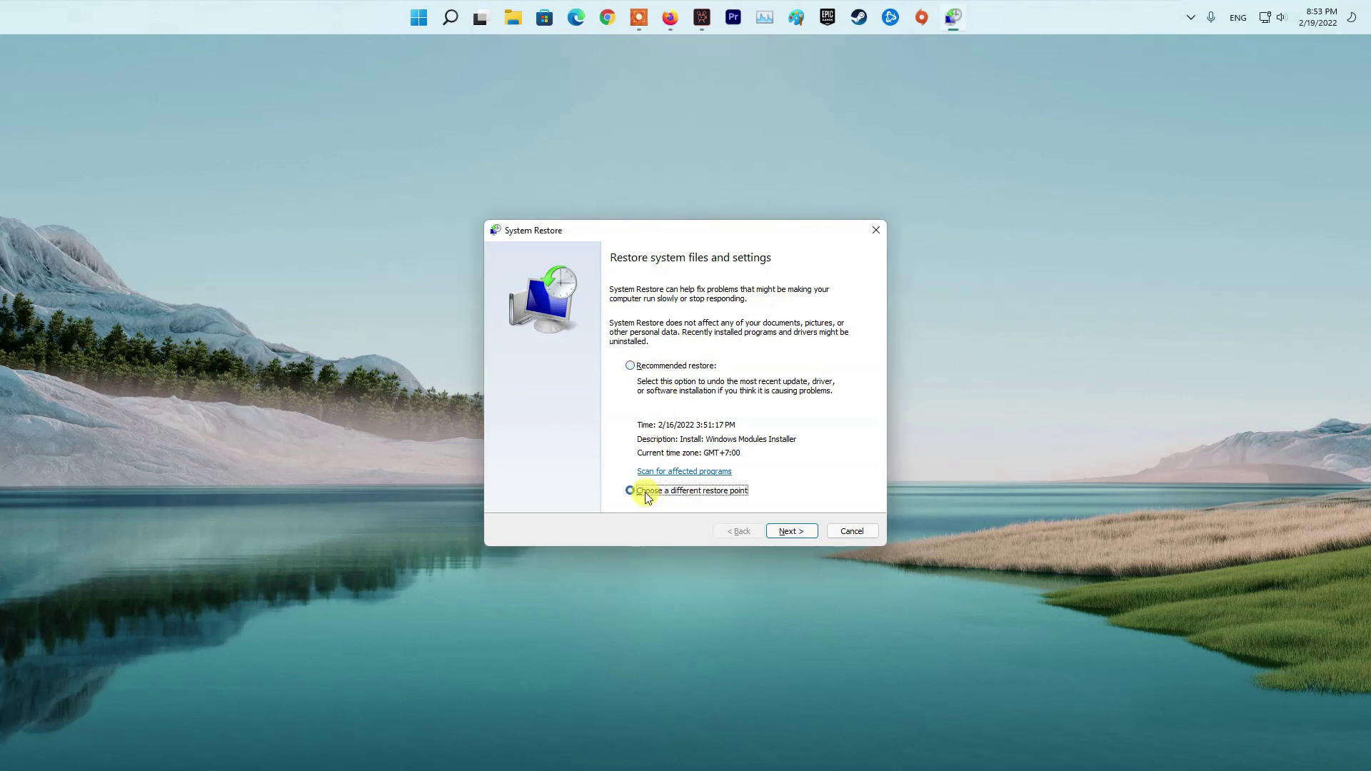
left_click(801, 529)
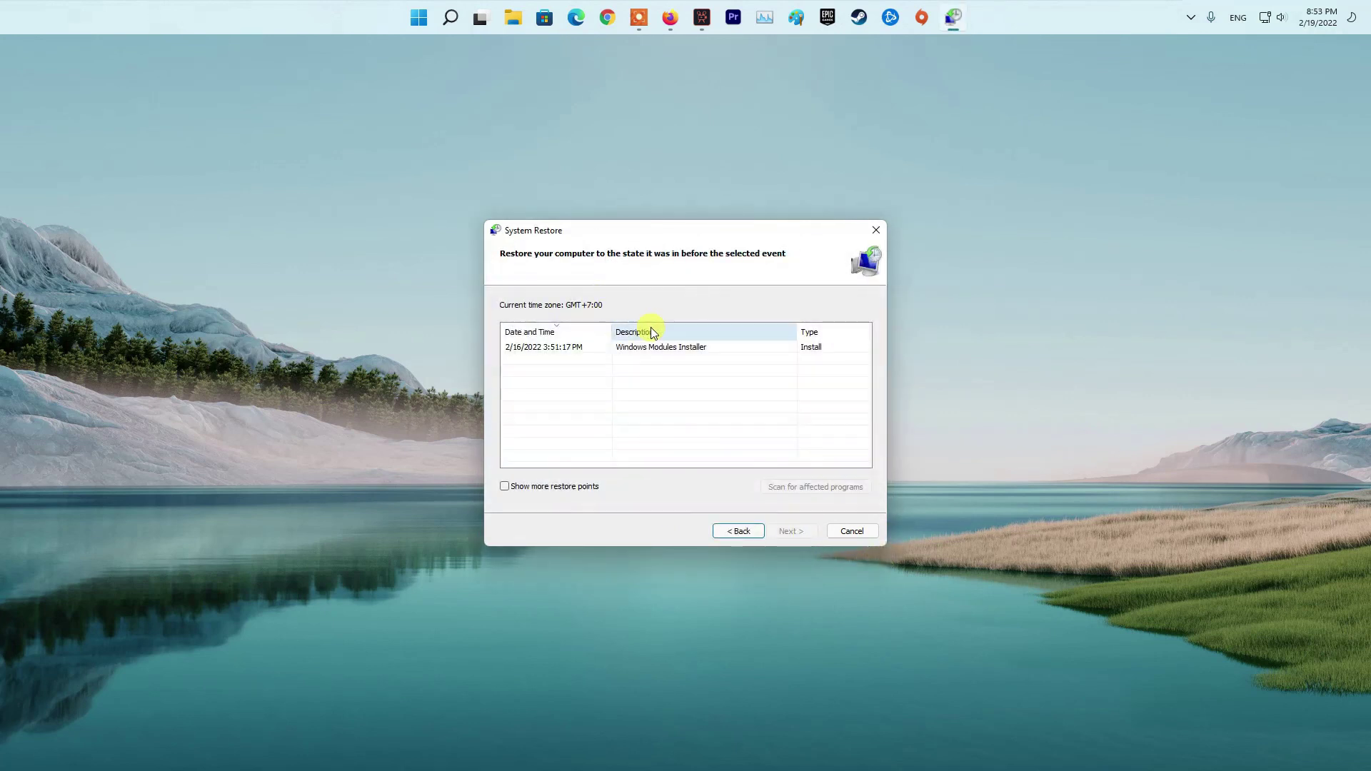
left_click(594, 350)
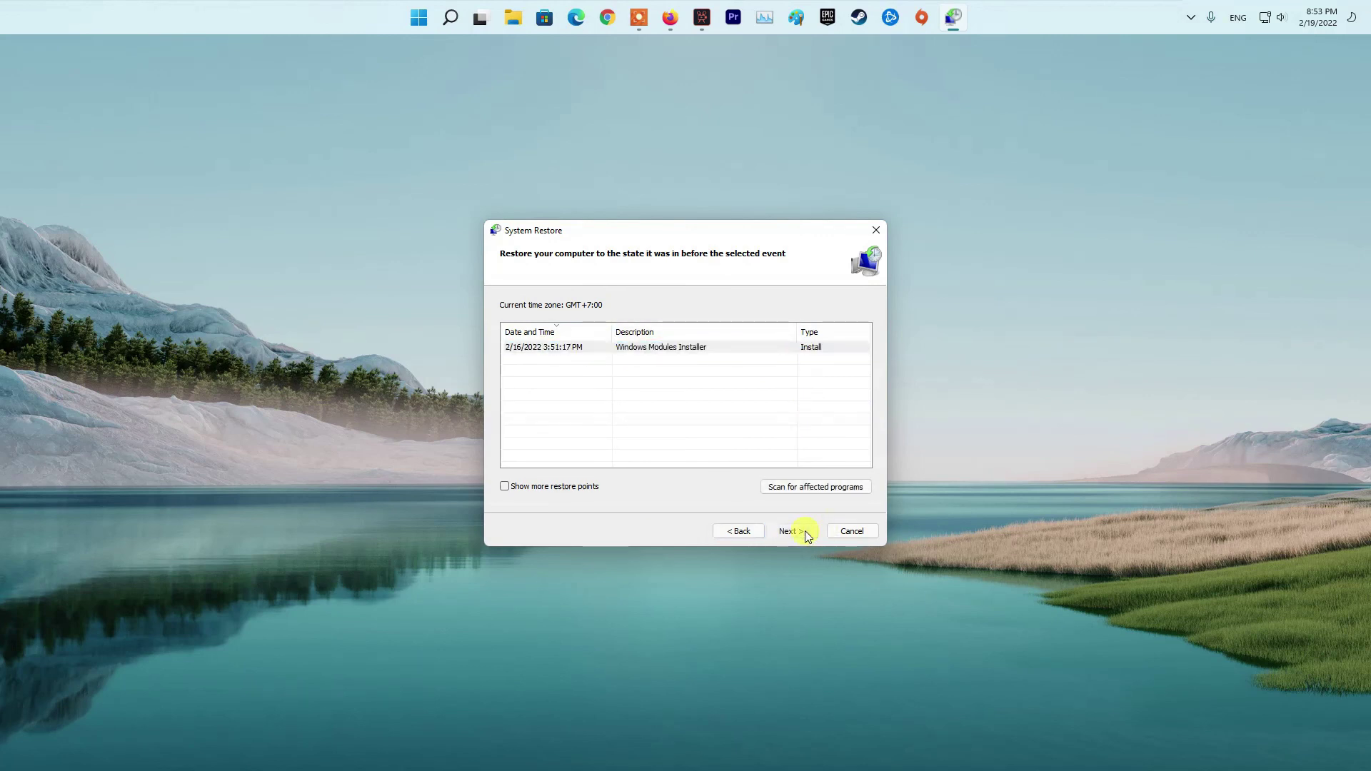
left_click(804, 530)
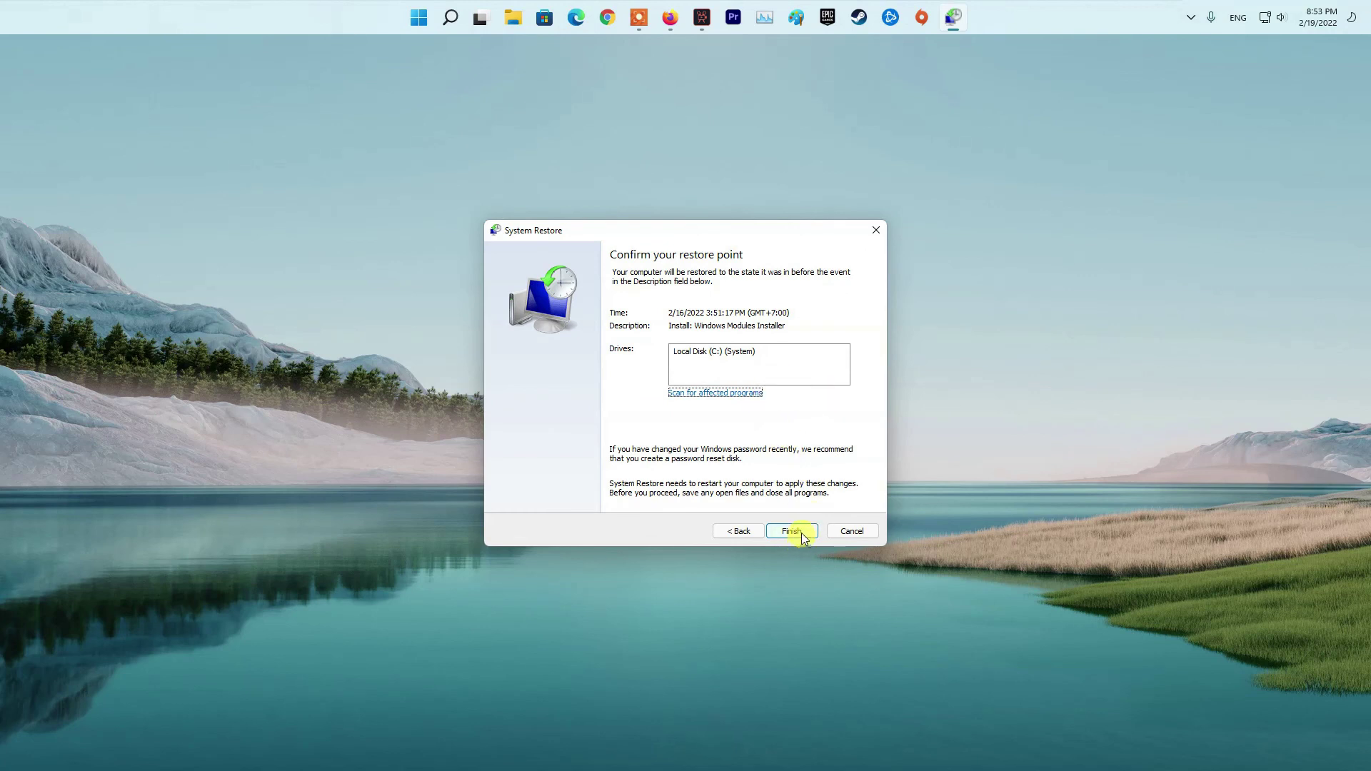